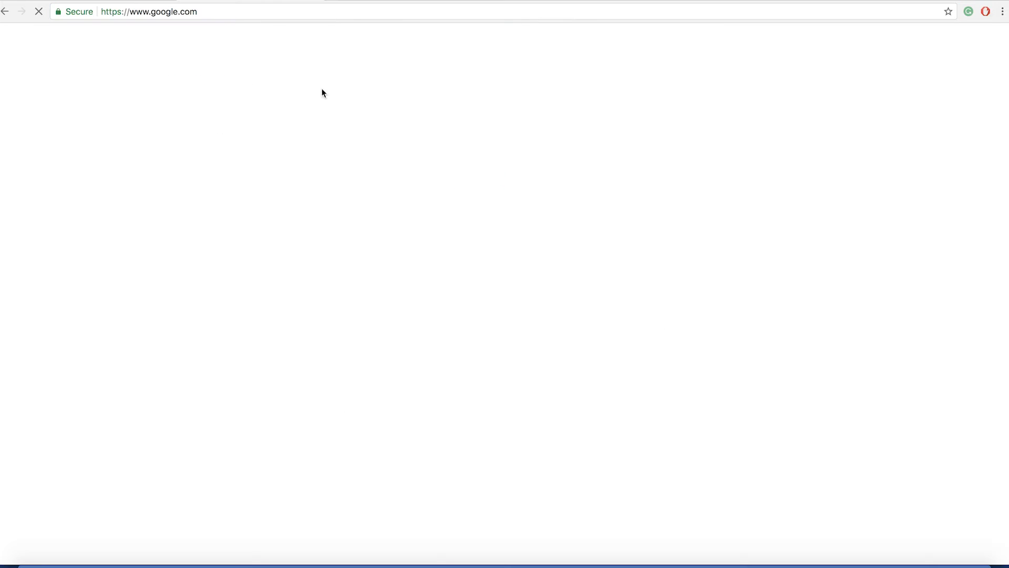
# Search Google for "astrologers logos" and look over the image results
pyautogui.write('w')
pyautogui.press('BackSpace')
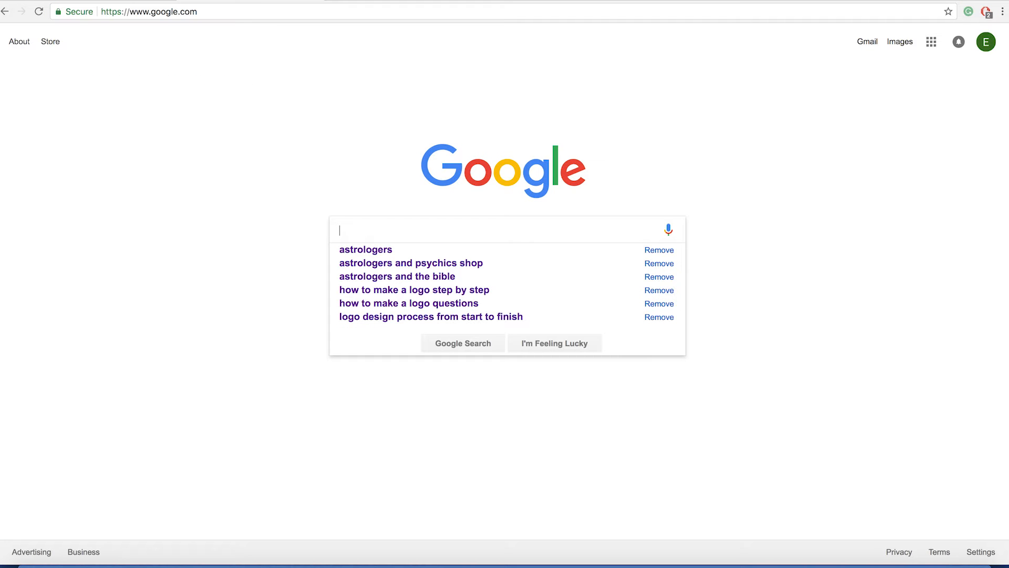
pyautogui.press('Down')
pyautogui.write('logos')
pyautogui.press('Return')
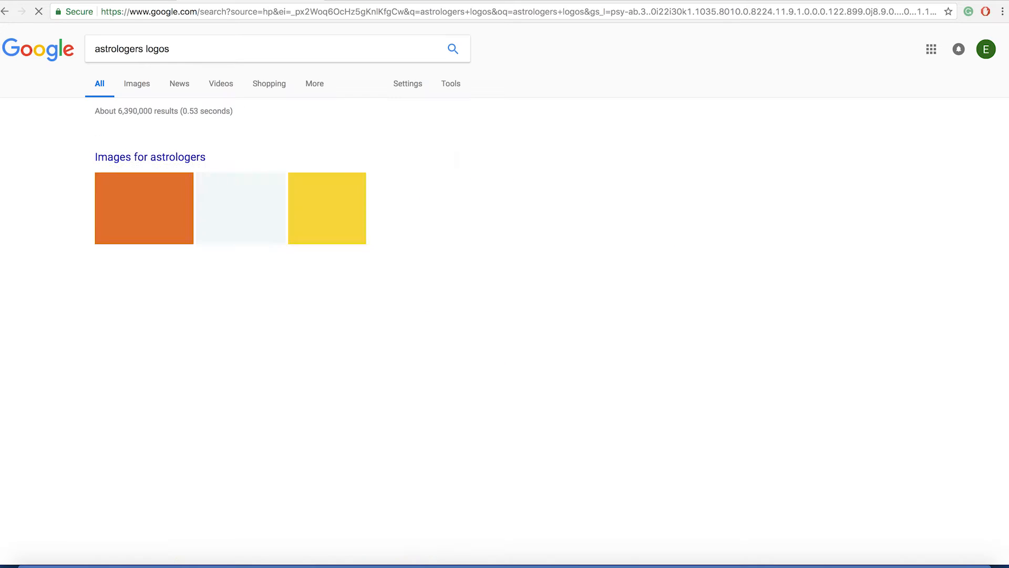
pyautogui.click(136, 83)
pyautogui.scroll(-5, 526, 320)
pyautogui.scroll(5, 526, 321)
# Search Google Images for "elements of earth logo" and look over the results
pyautogui.click(194, 49)
pyautogui.press('super+a')
pyautogui.write('elements ')
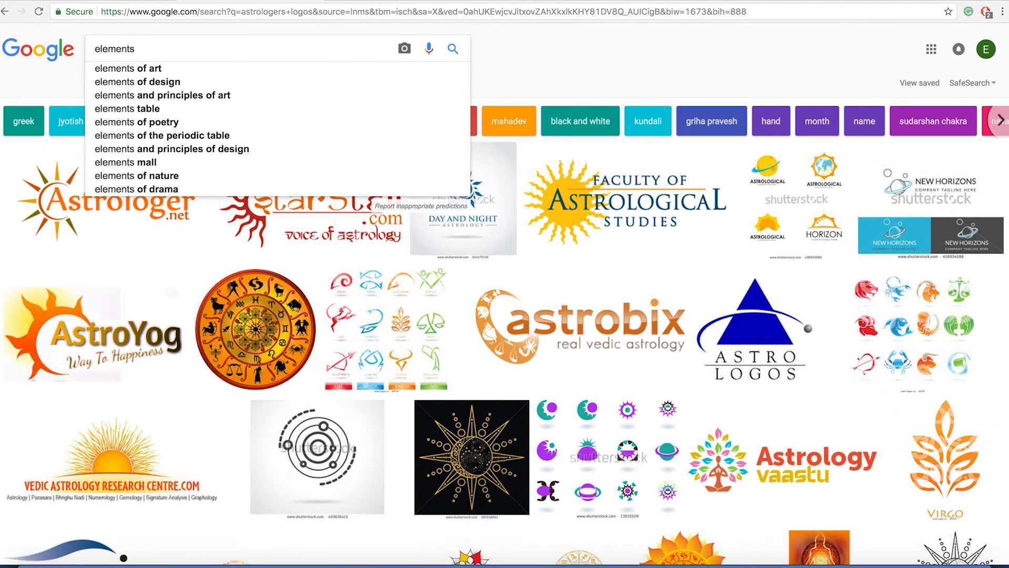
pyautogui.write('of earth ')
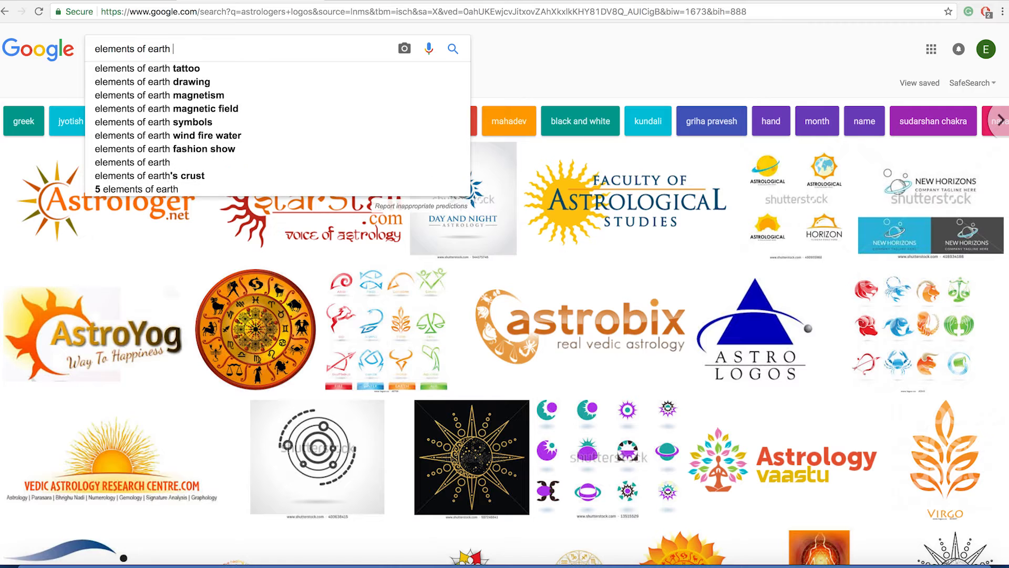
pyautogui.write('logo')
pyautogui.press('Return')
pyautogui.scroll(-2, 505, 295)
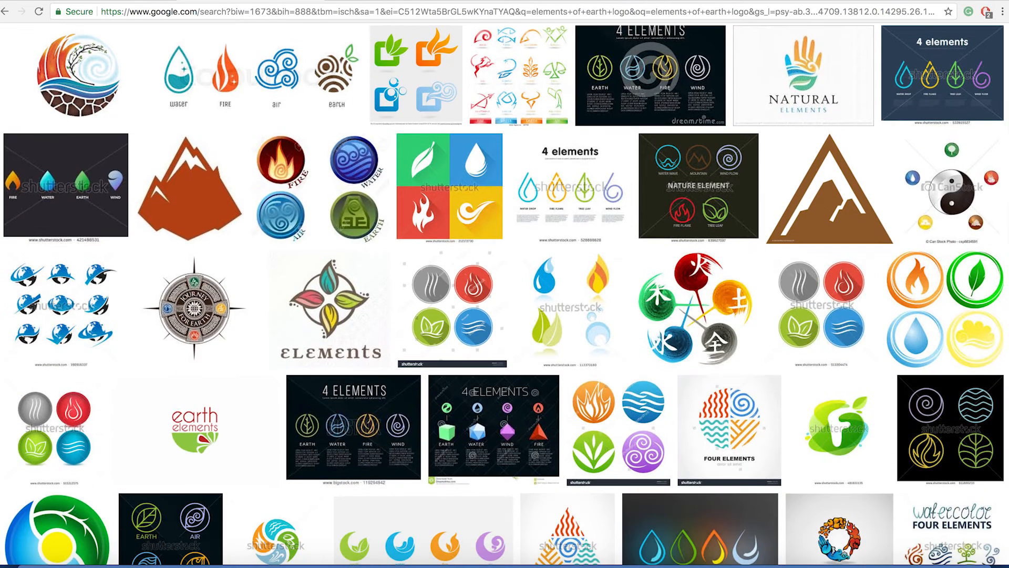
# Open pinterest.com in a new browser tab
pyautogui.hotkey('ctrl', 't')
pyautogui.write('pinterest.com')
pyautogui.press('Return')
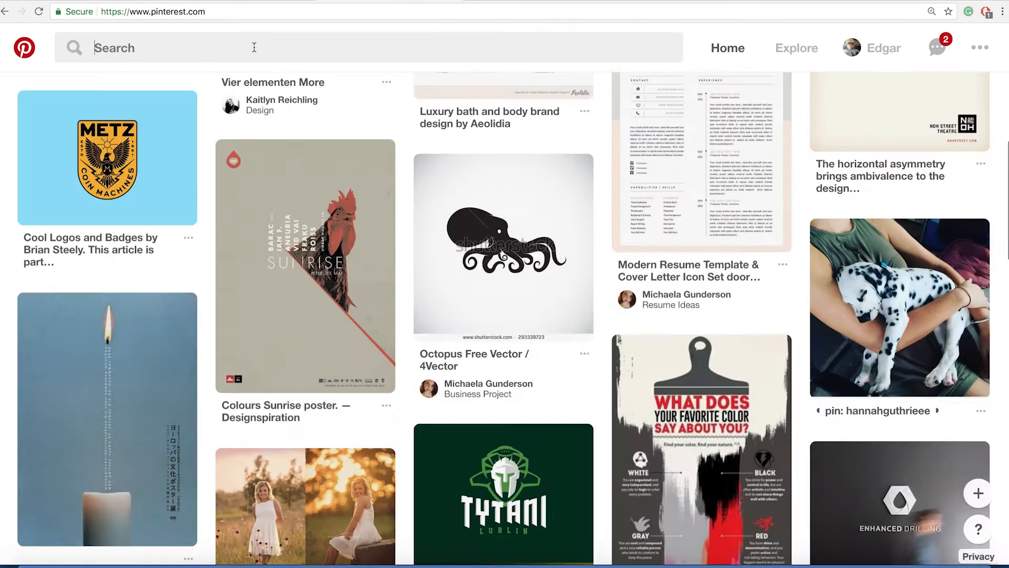
# Search Pinterest for "elements of earth logo" and examine the pins for logo inspiration
pyautogui.click(254, 48)
pyautogui.write('elements of eat')
pyautogui.press('Return')
pyautogui.write('th logo')
pyautogui.press('Return')
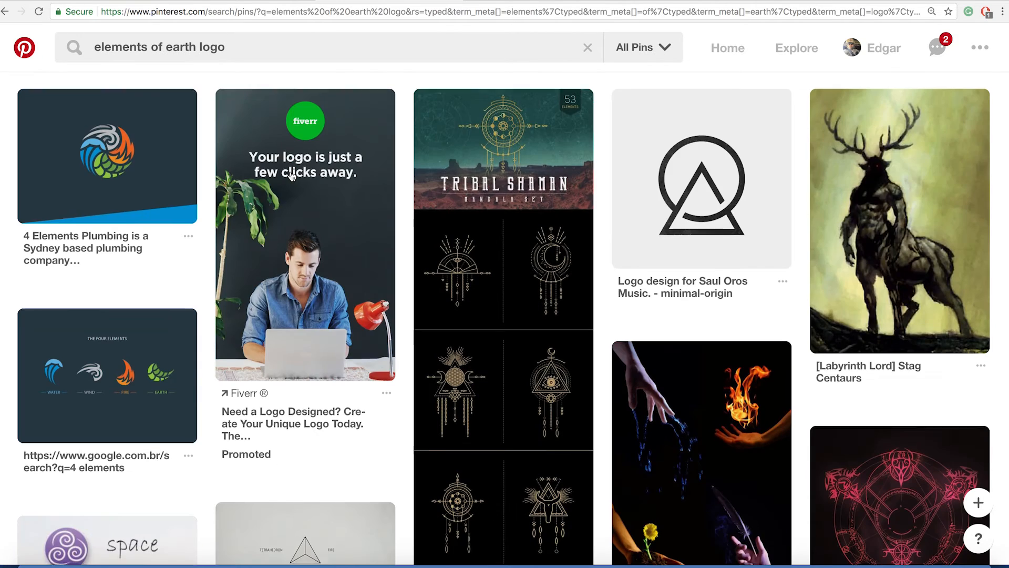
pyautogui.scroll(-10, 292, 176)
pyautogui.click(530, 239)
pyautogui.scroll(-5, 530, 239)
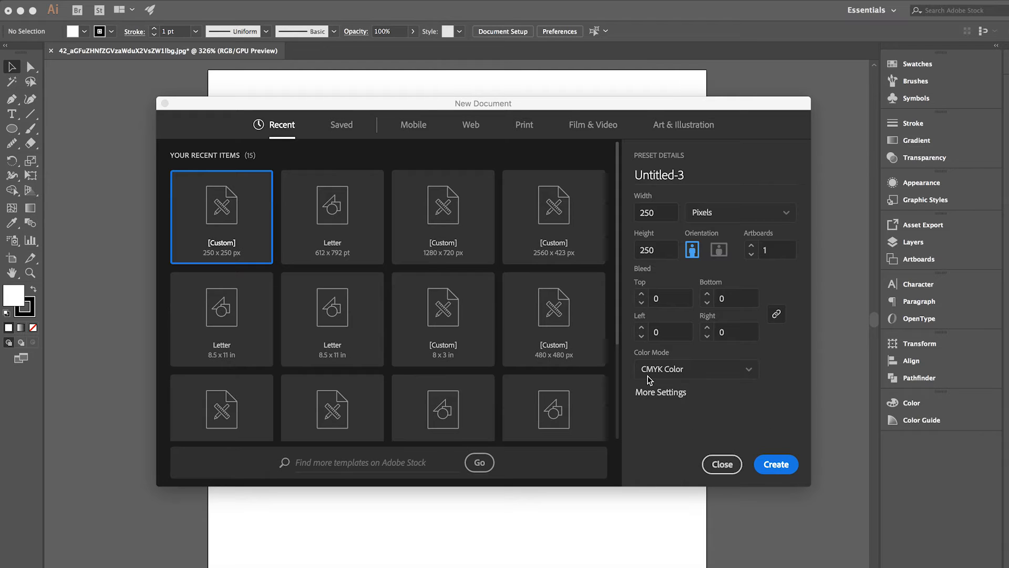
# Create a new 250 x 250 px CMYK document in Illustrator
pyautogui.click(781, 466)
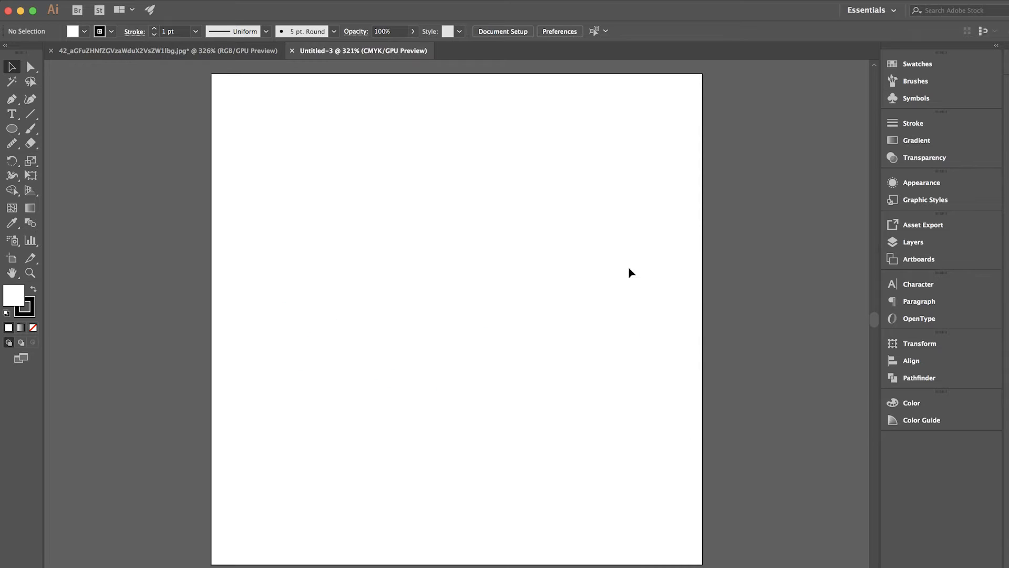
# In the JPG document with the hand outlines, trace the left hand's uppermost fingertip as a closed curved shape with the Pen tool
pyautogui.click(189, 53)
pyautogui.click(13, 100)
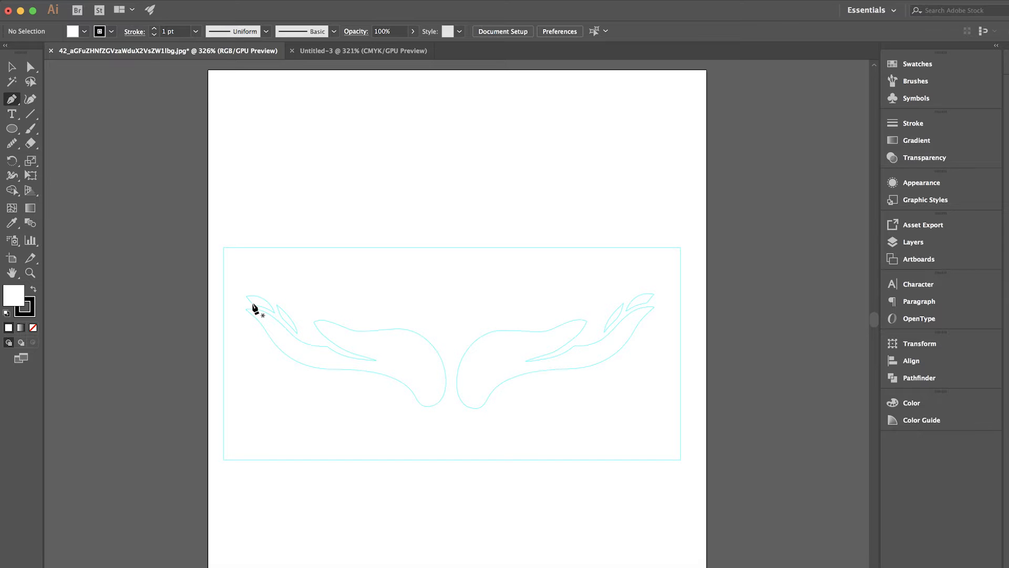
pyautogui.click(251, 303)
pyautogui.moveTo(248, 297); pyautogui.dragTo(282, 332)
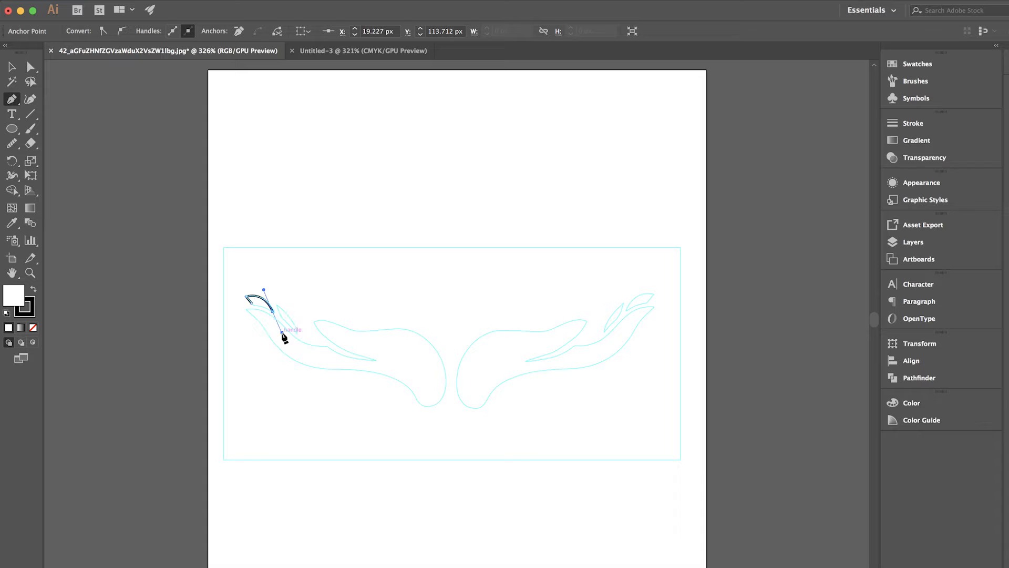
pyautogui.click(273, 312)
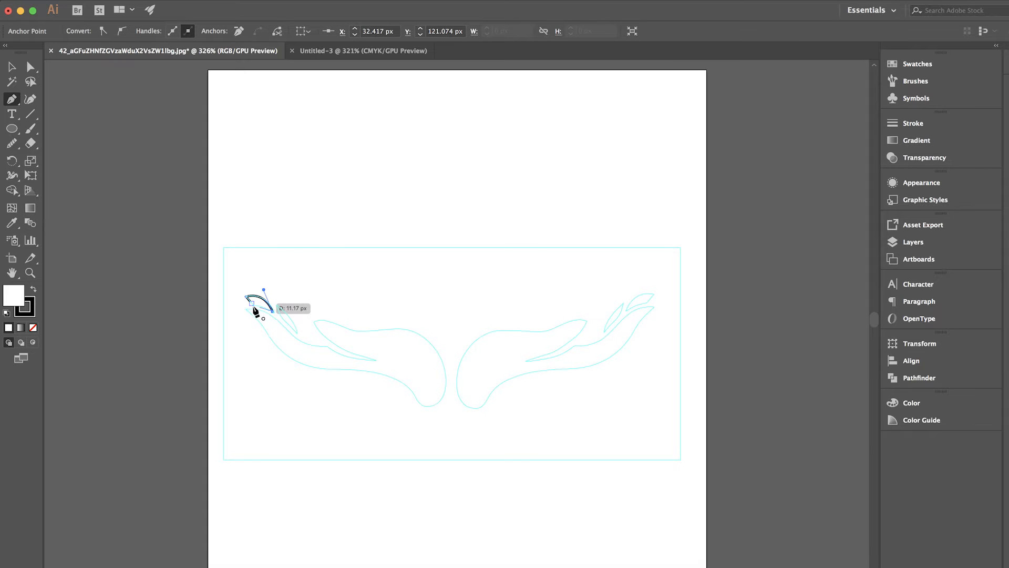
pyautogui.click(252, 303)
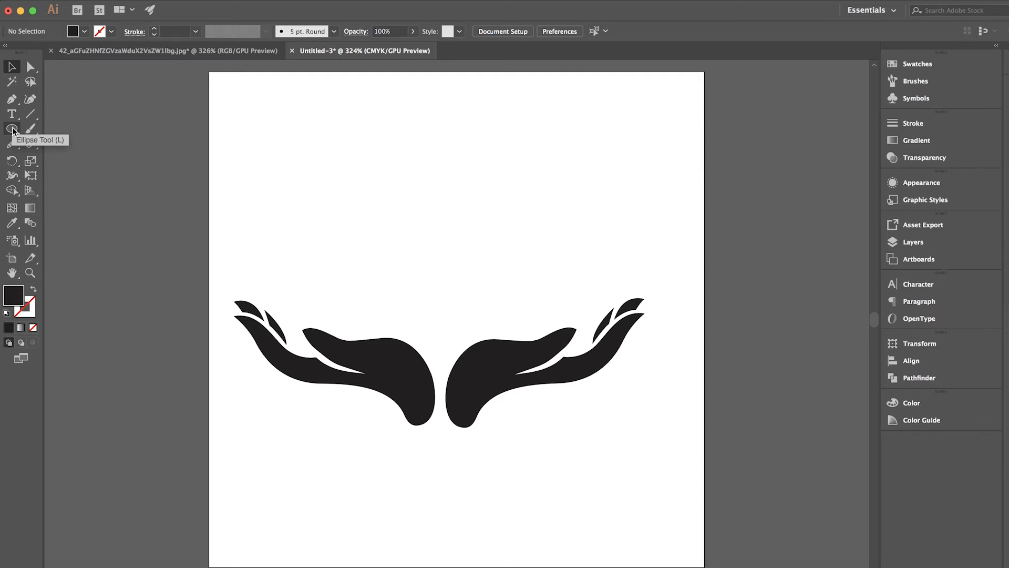
# Draw a black circle about 28 px in diameter above the left hand and duplicate it sideways into a row of four
pyautogui.click(11, 129)
pyautogui.moveTo(299, 270); pyautogui.dragTo(356, 325)
pyautogui.click(11, 67)
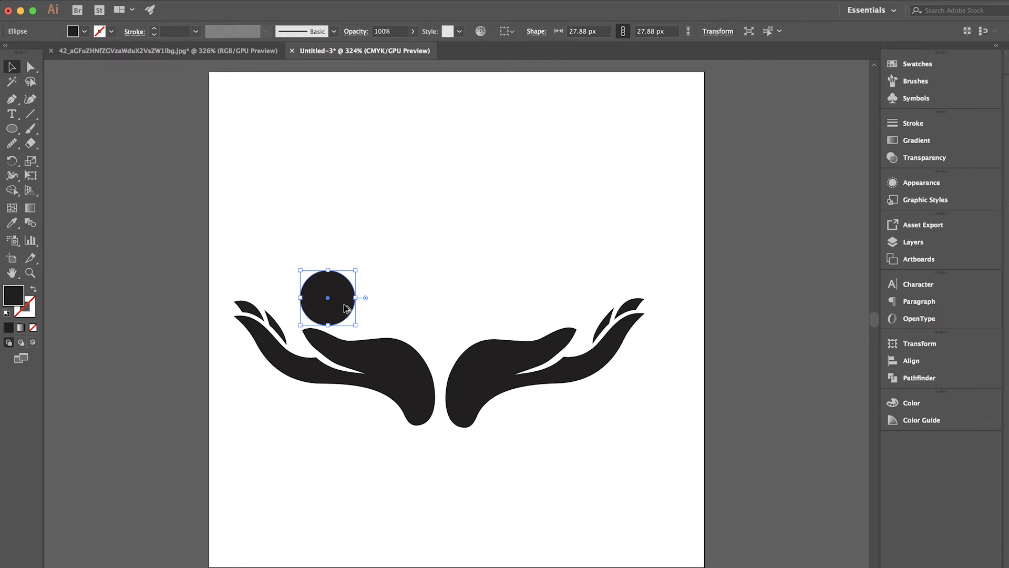
pyautogui.moveTo(347, 308); pyautogui.dragTo(537, 309)
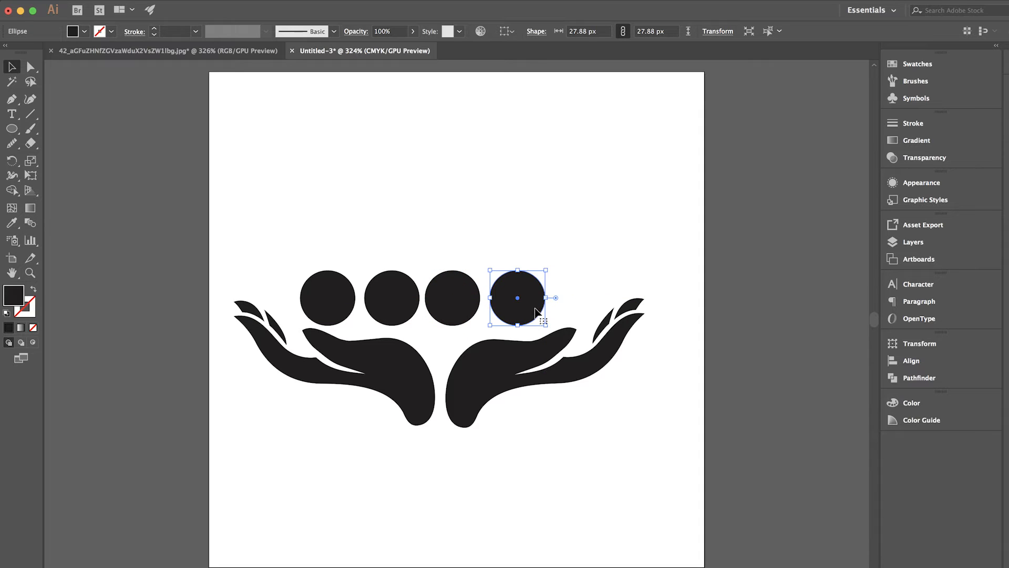
# Distribute the four circles evenly in the row with Horizontal Distribute Left
pyautogui.click(323, 238)
pyautogui.moveTo(297, 246); pyautogui.dragTo(562, 292)
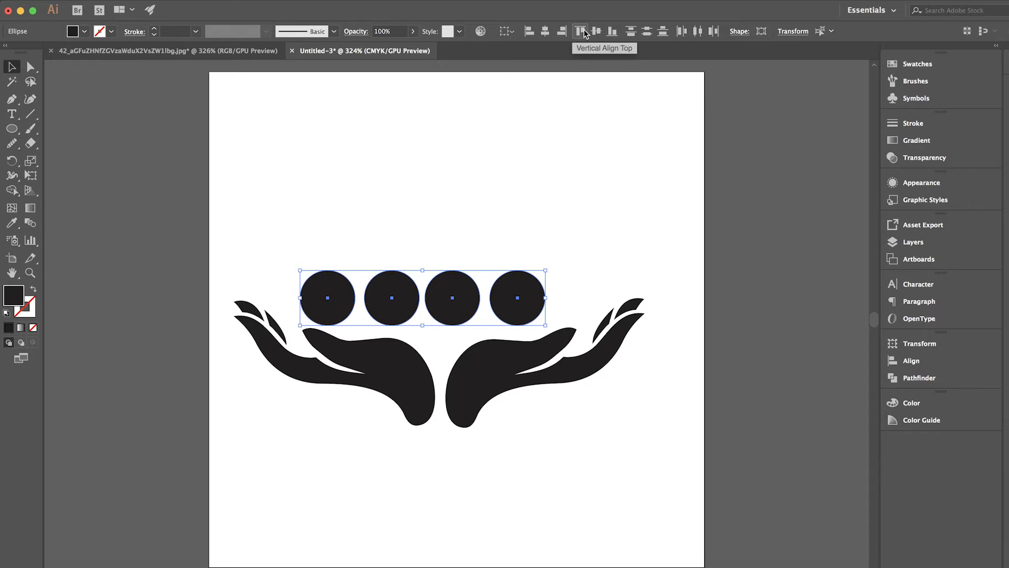
pyautogui.click(679, 34)
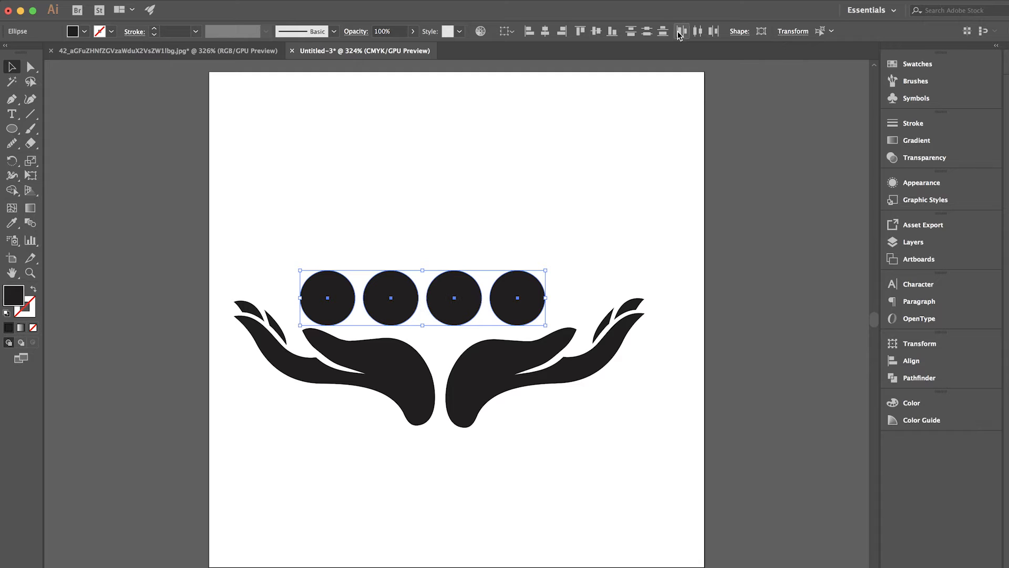
pyautogui.click(582, 180)
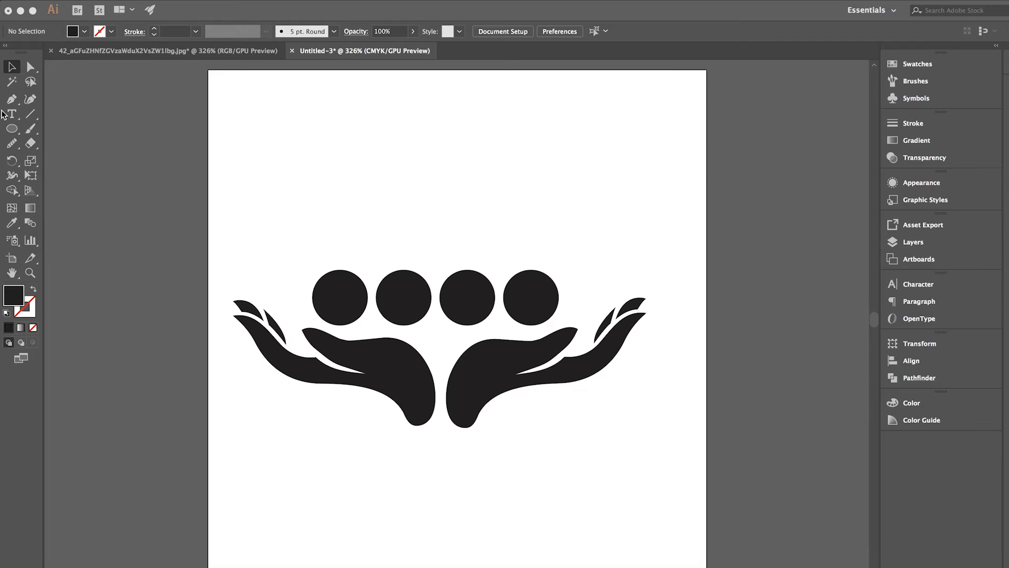
# Draw a small curved segment for an icon with the Pen tool in the empty area above the first circle
pyautogui.click(11, 99)
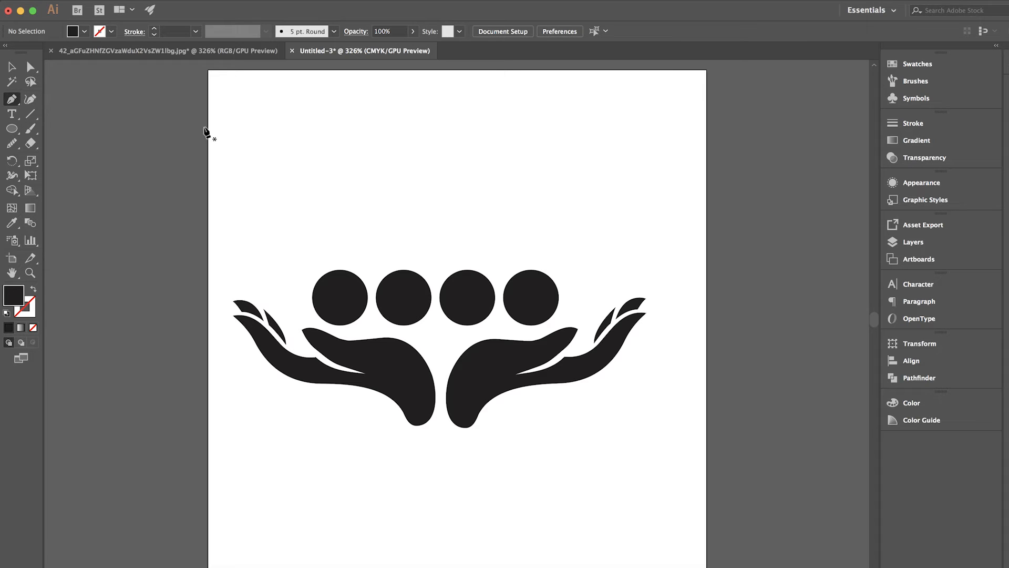
pyautogui.click(328, 145)
pyautogui.moveTo(327, 190); pyautogui.dragTo(354, 214)
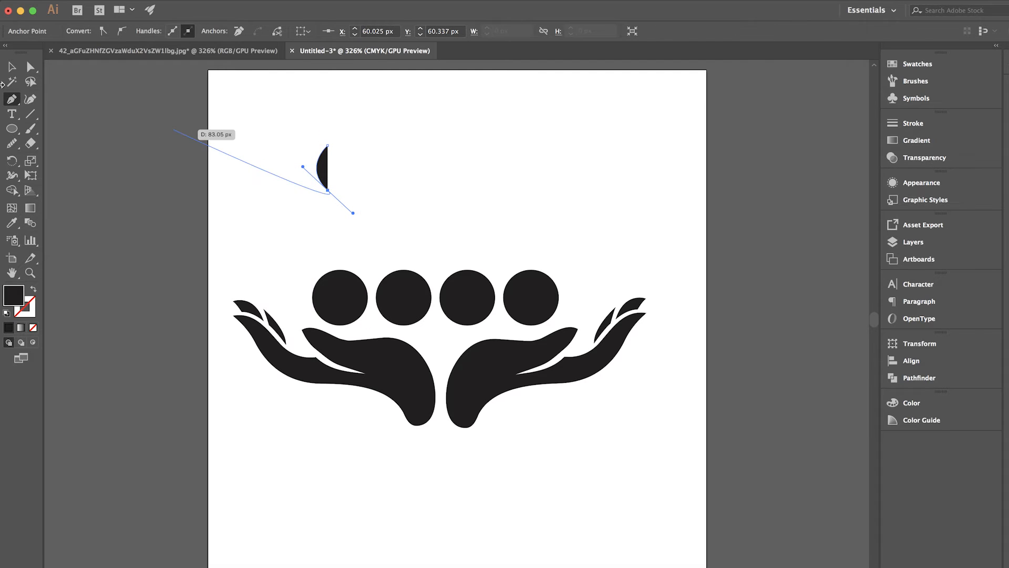
pyautogui.click(15, 68)
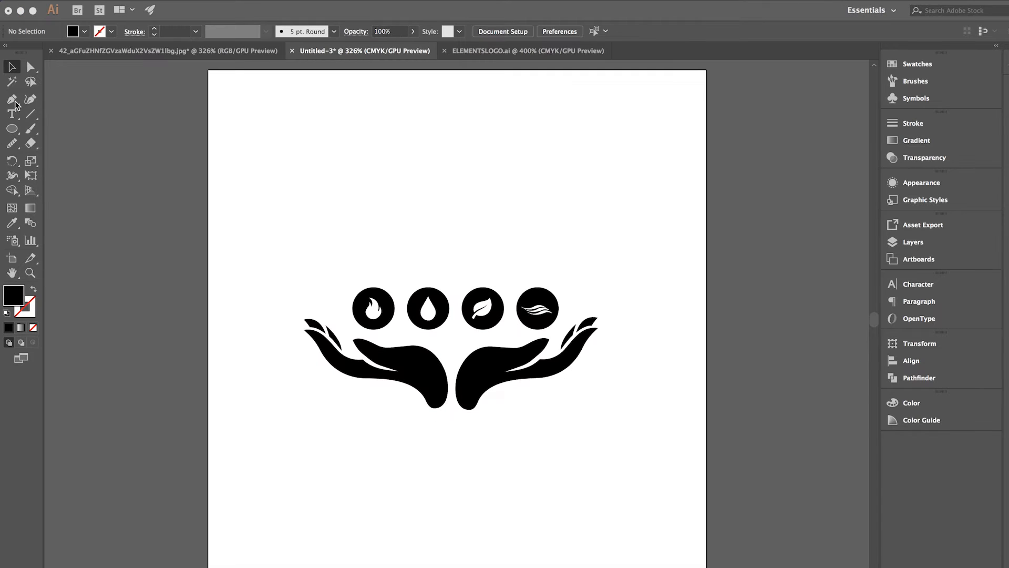
# Add the text "ELEMENTS" below the hands with the Type tool
pyautogui.click(12, 114)
pyautogui.click(12, 114)
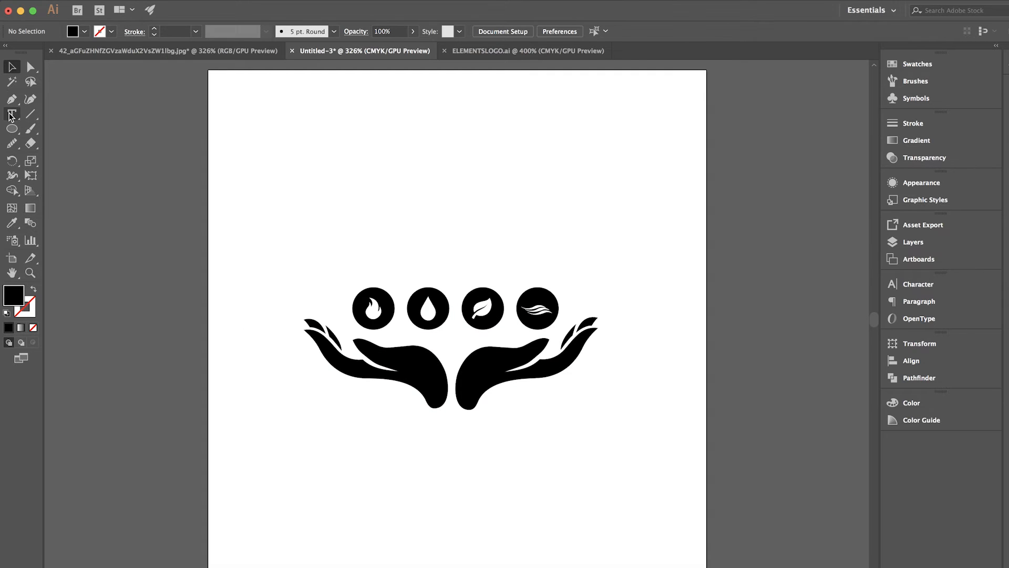
pyautogui.click(376, 451)
pyautogui.write('ELEMENTS')
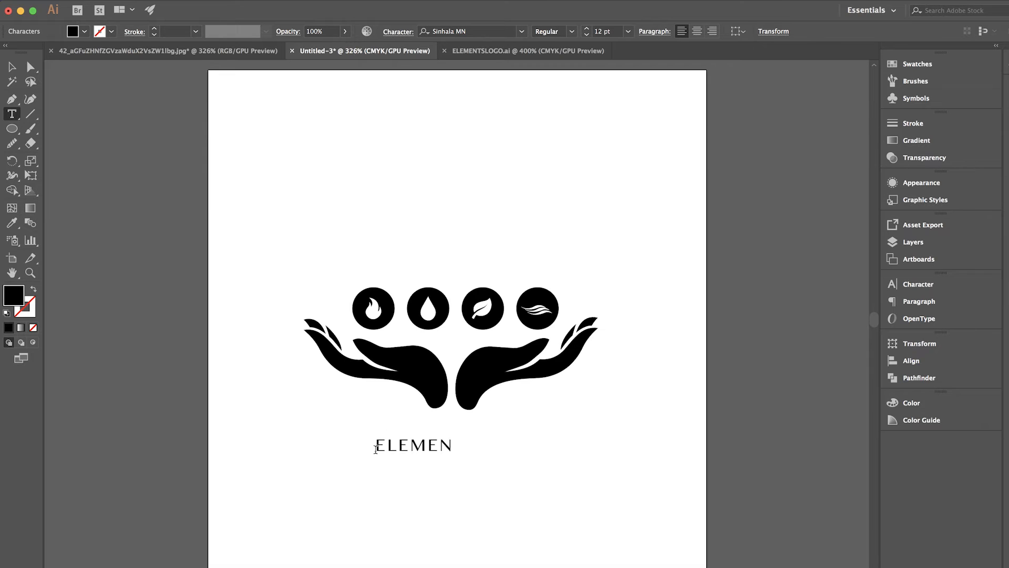
pyautogui.click(11, 67)
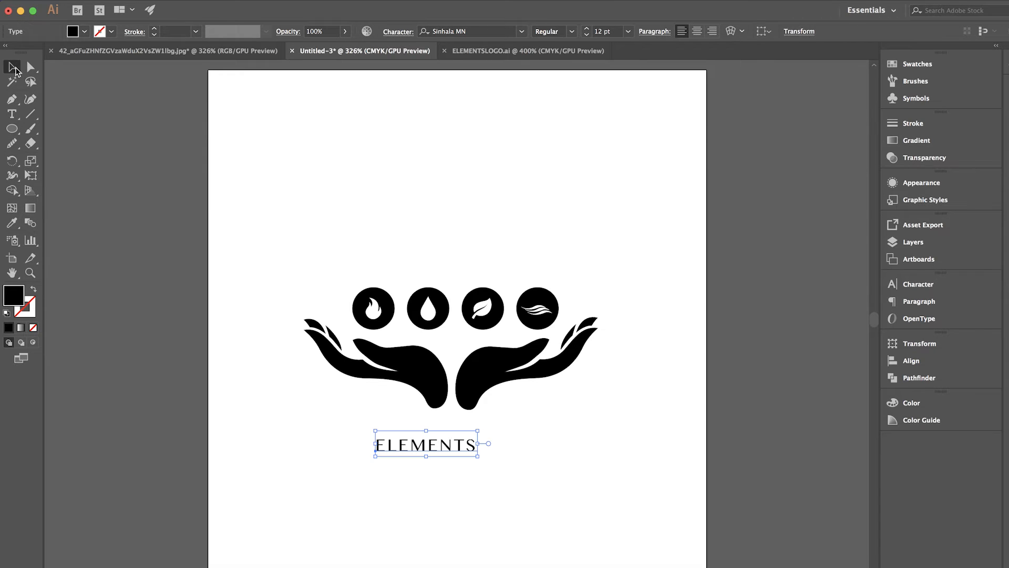
# Set the tracking of the ELEMENTS text to 125
pyautogui.click(12, 113)
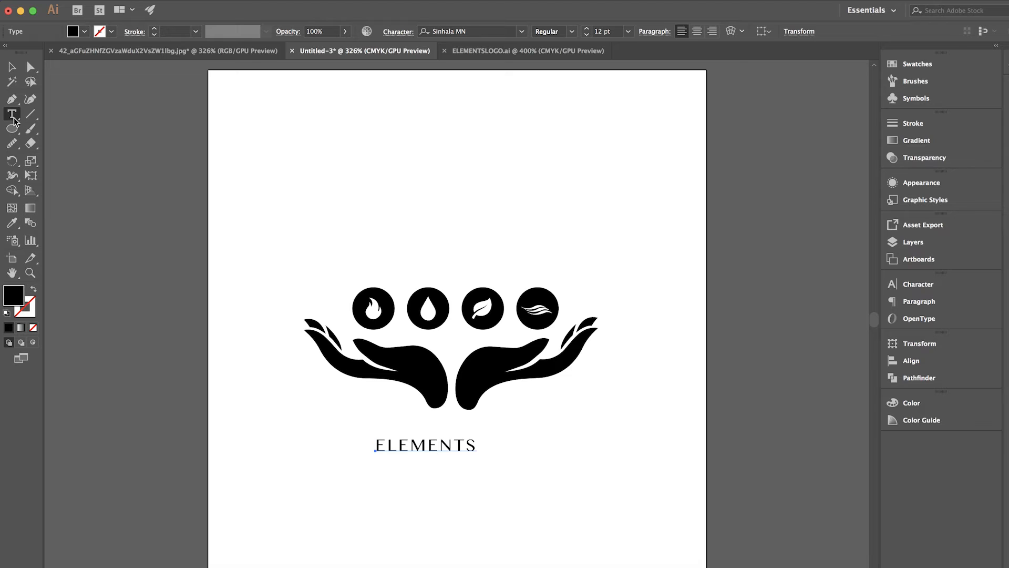
pyautogui.click(424, 446)
pyautogui.doubleClick(423, 445)
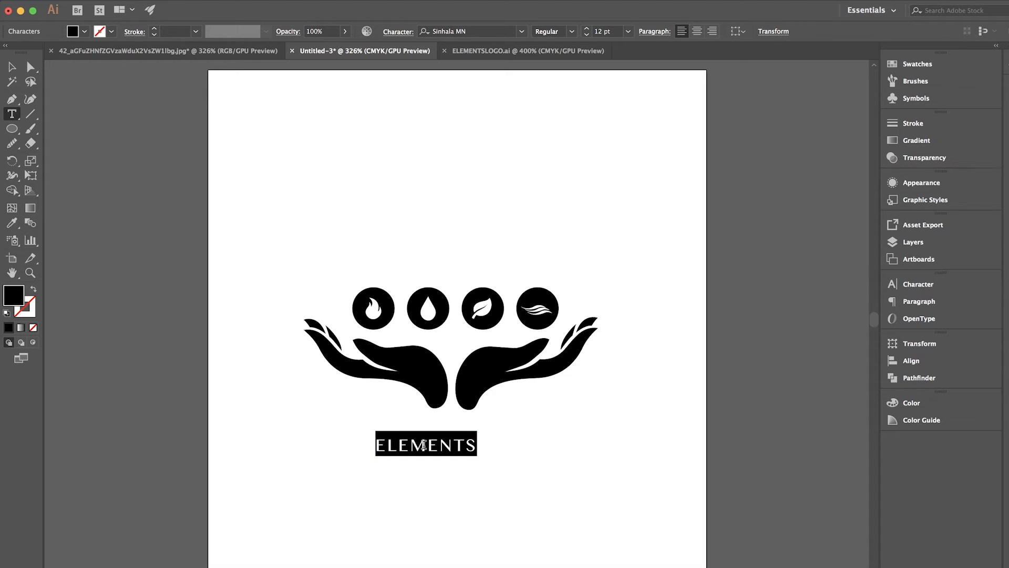
pyautogui.click(933, 281)
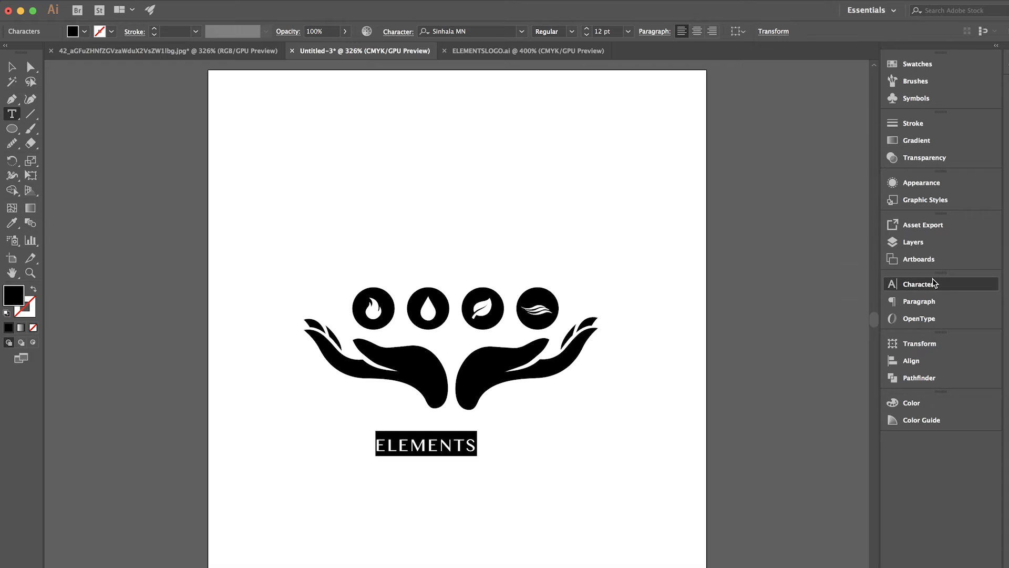
pyautogui.click(829, 362)
pyautogui.click(829, 362)
pyautogui.click(829, 362)
pyautogui.click(830, 362)
pyautogui.click(829, 363)
pyautogui.click(829, 363)
pyautogui.click(829, 362)
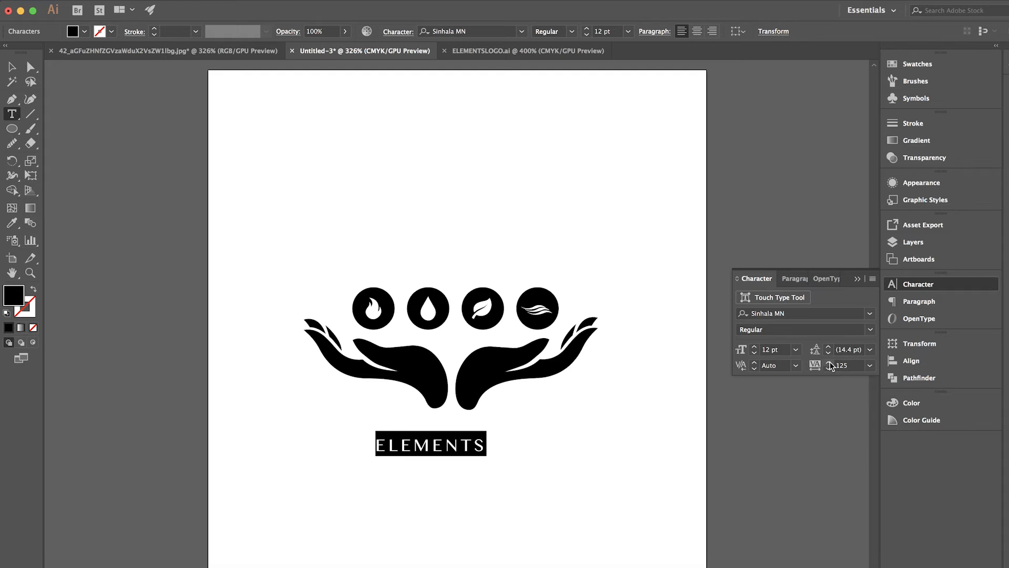
# Set the font size of the ELEMENTS text to 21 pt
pyautogui.click(755, 347)
pyautogui.click(755, 347)
pyautogui.click(755, 347)
pyautogui.click(755, 347)
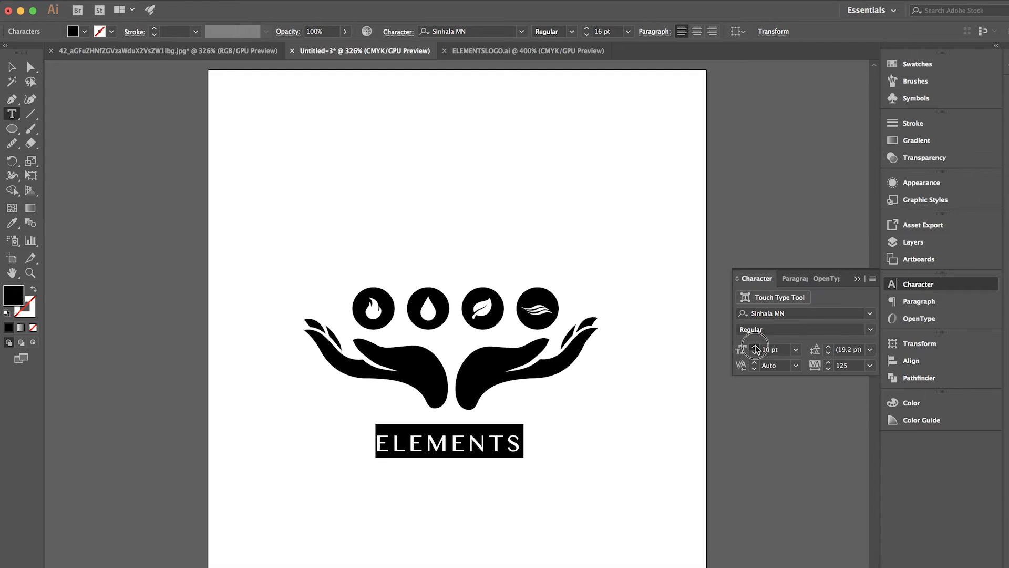
pyautogui.click(755, 347)
pyautogui.click(755, 347)
pyautogui.click(755, 347)
pyautogui.click(754, 347)
pyautogui.click(755, 347)
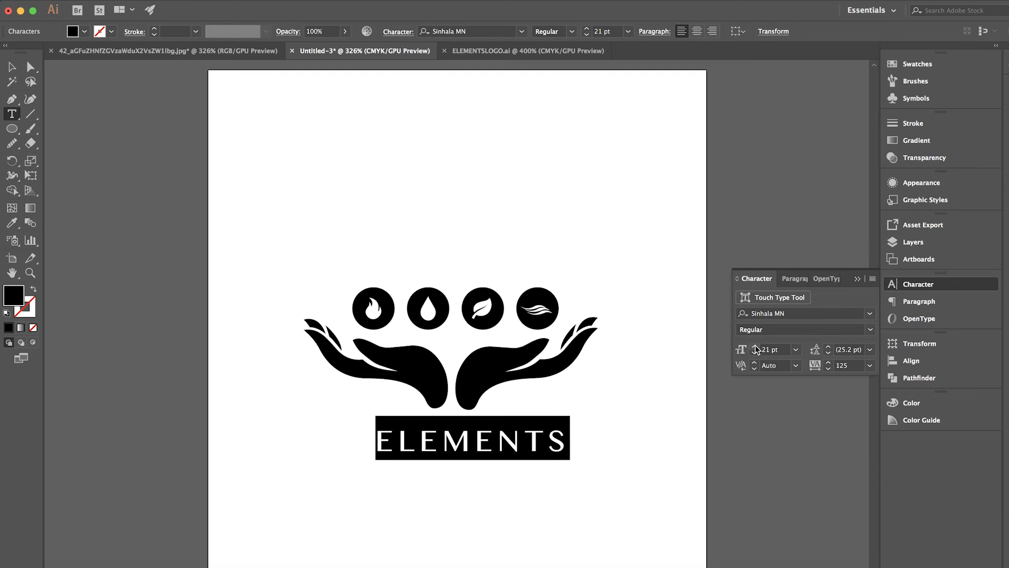
# Move the ELEMENTS text so that it is centred beneath the two hands, and deselect it
pyautogui.click(12, 66)
pyautogui.moveTo(485, 446); pyautogui.dragTo(521, 442)
pyautogui.click(561, 413)
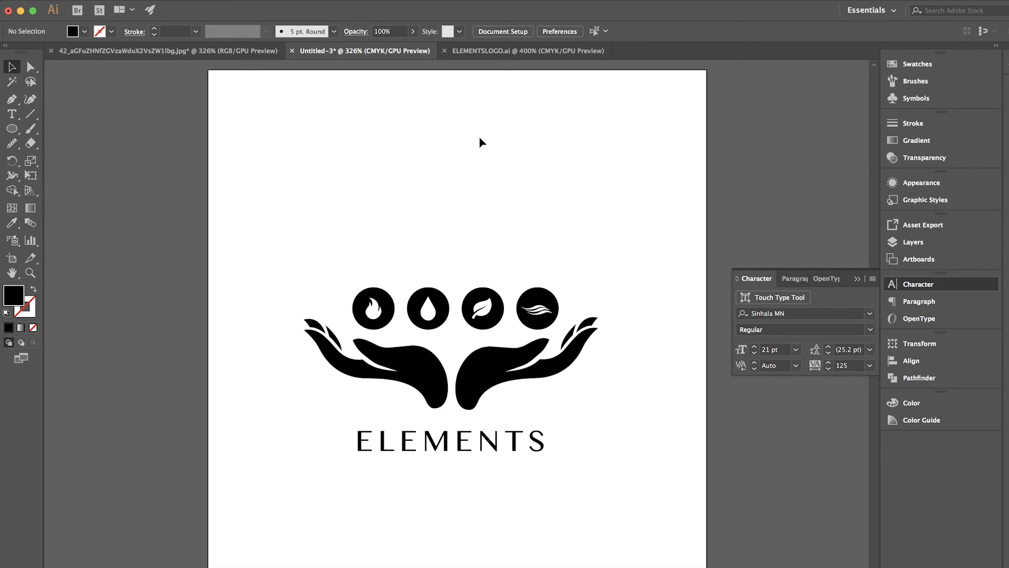
# Switch to the Chrome browser, search for "adobe colour" and open the Adobe Color CC colour wheel page
pyautogui.click(680, 567)
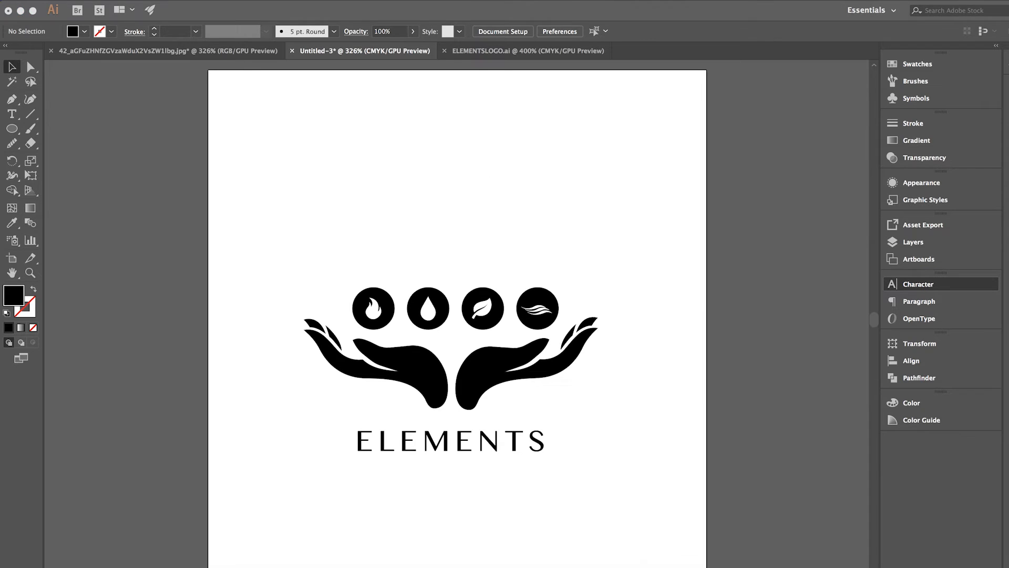
pyautogui.write('AD')
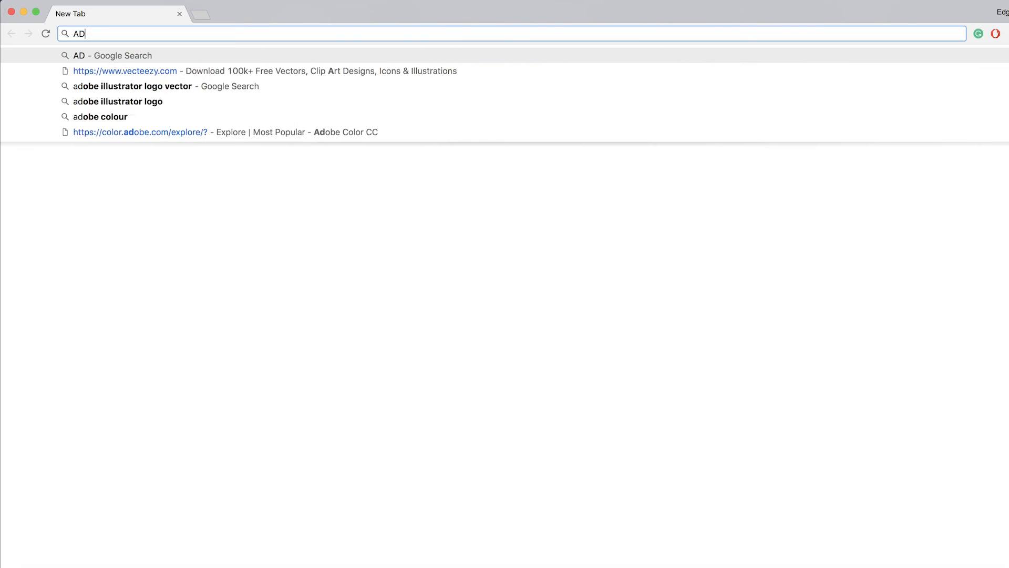
pyautogui.write('OBE ')
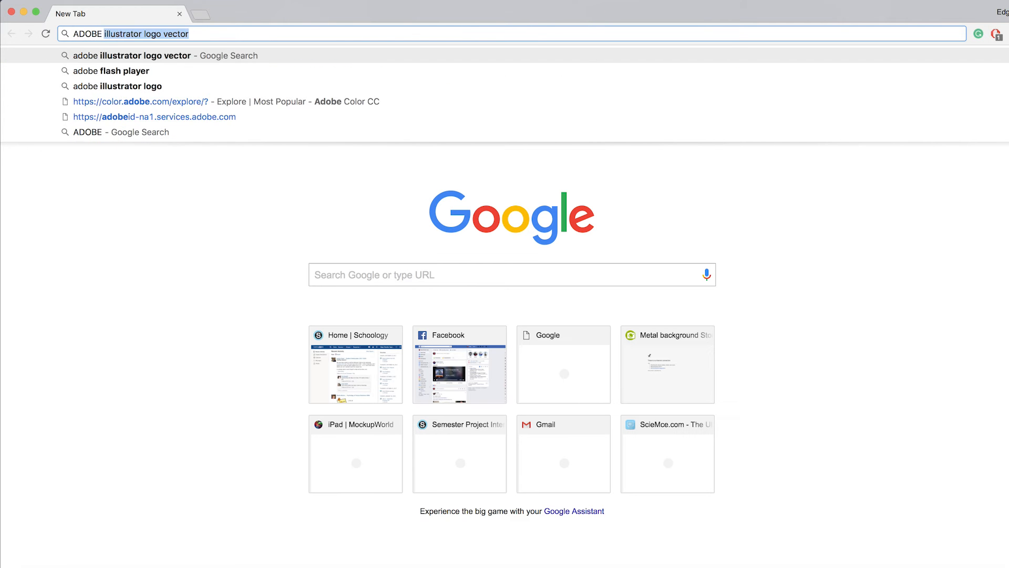
pyautogui.write('CL')
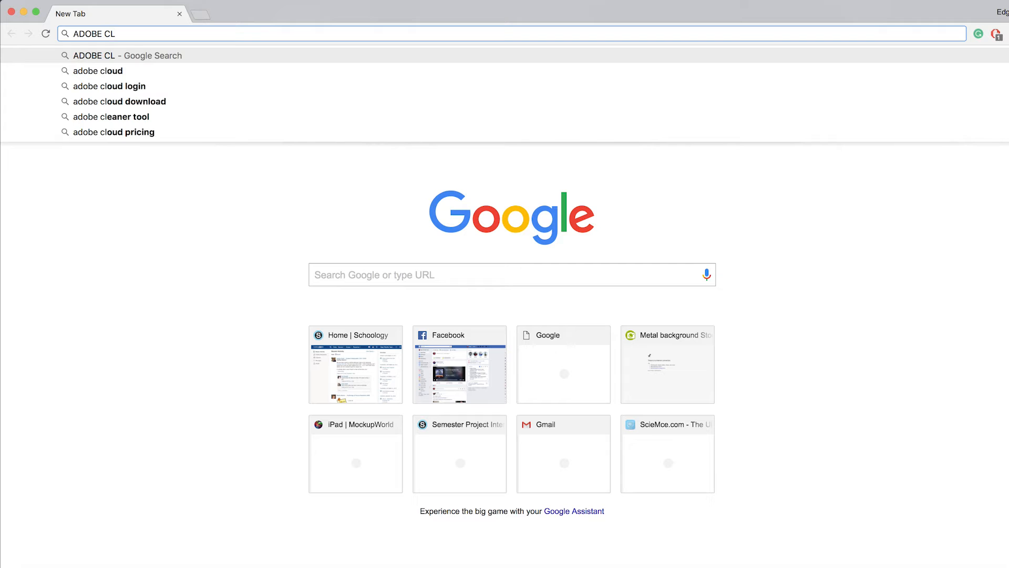
pyautogui.press('BackSpace')
pyautogui.press('BackSpace')
pyautogui.write('COLOur')
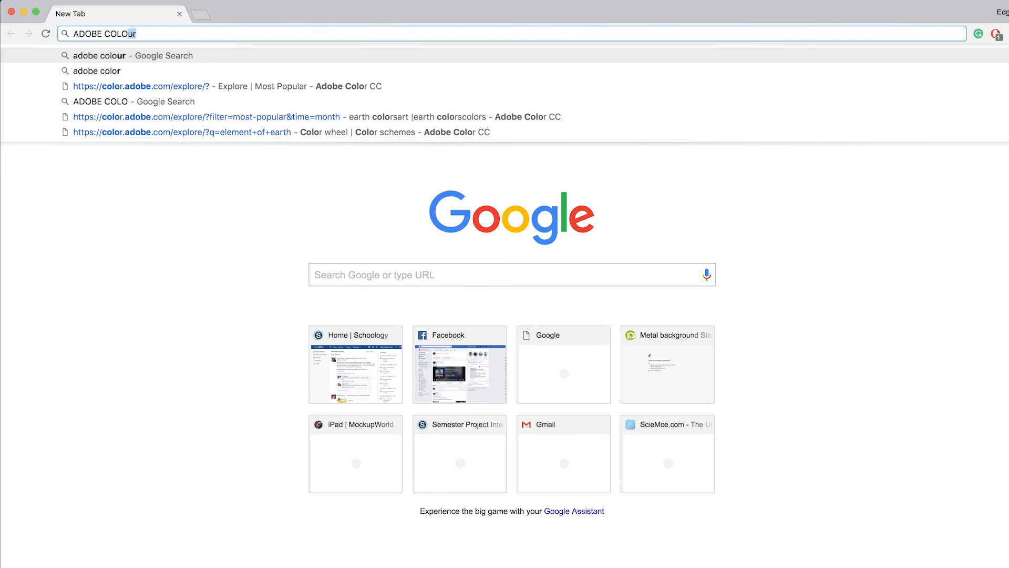
pyautogui.press('Return')
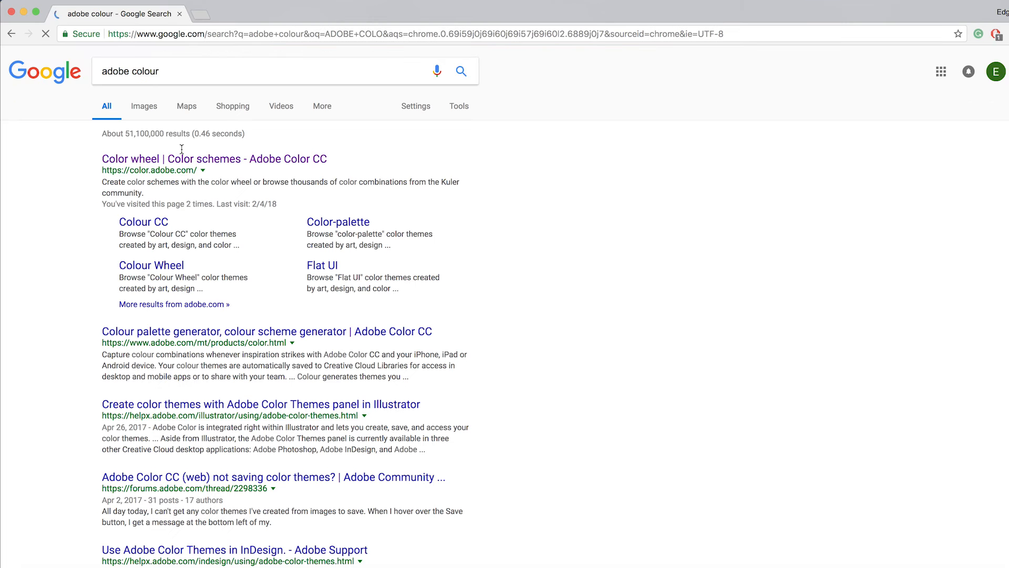
pyautogui.click(185, 159)
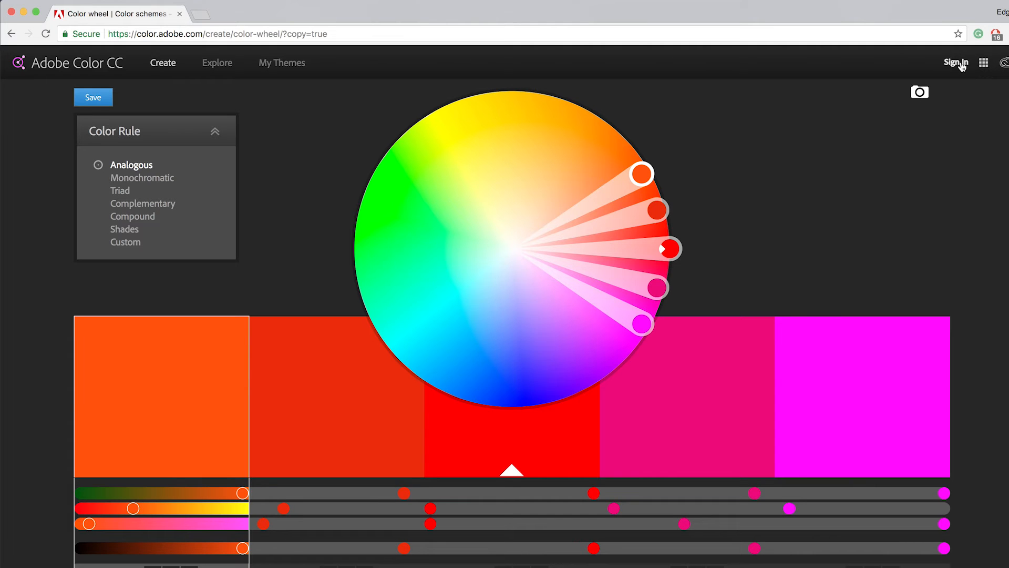
pyautogui.scroll(-2, 848, 220)
pyautogui.scroll(2, 848, 221)
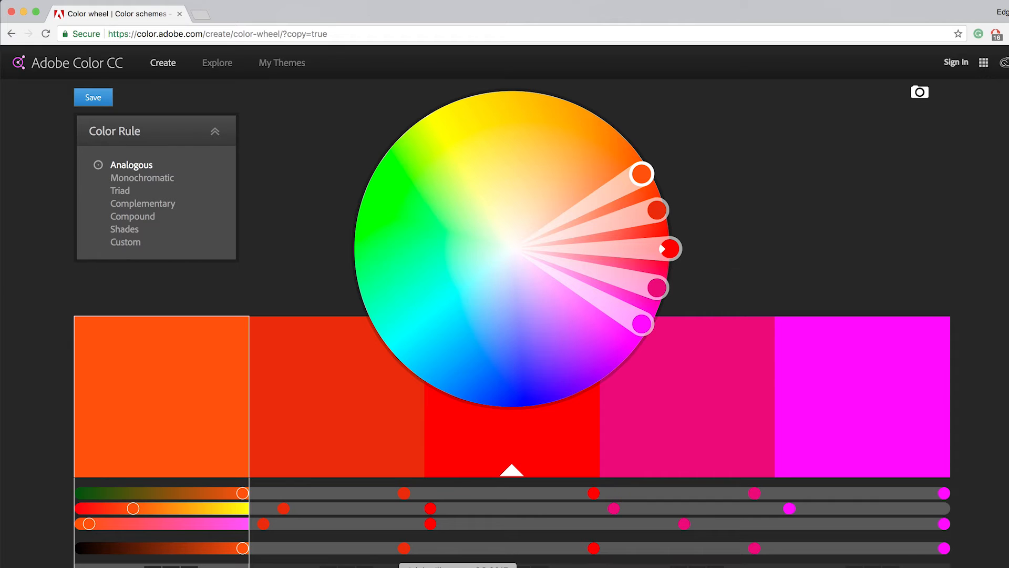
# Switch to Illustrator to view the Libraries panel with the Bayside library, and return to the browser
pyautogui.click(457, 567)
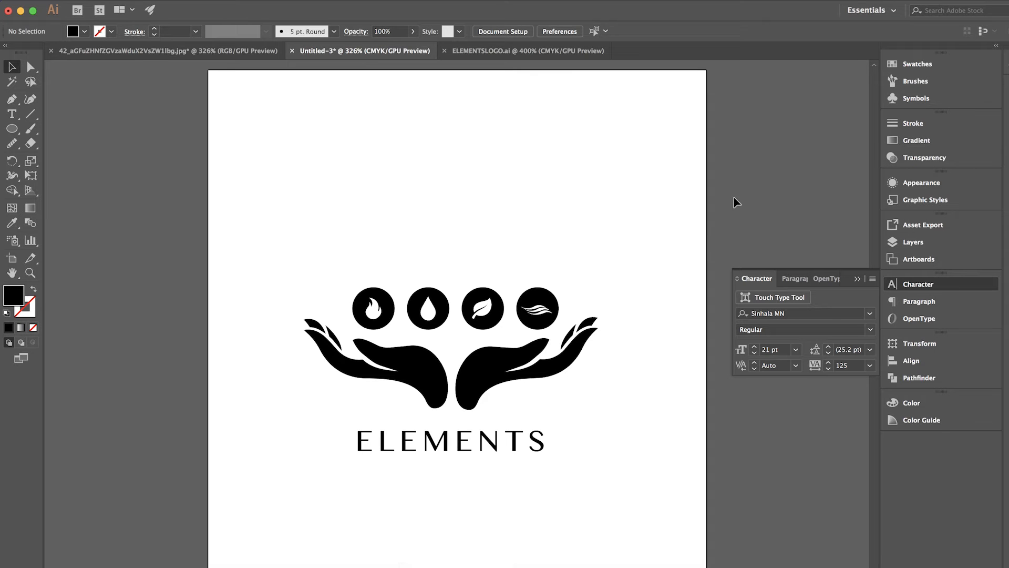
pyautogui.click(1007, 63)
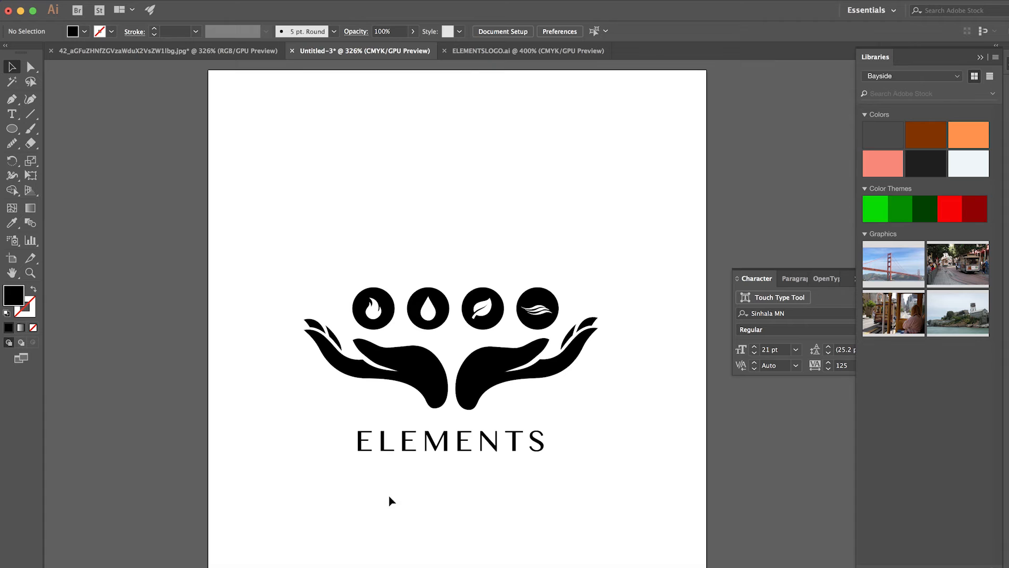
pyautogui.click(681, 567)
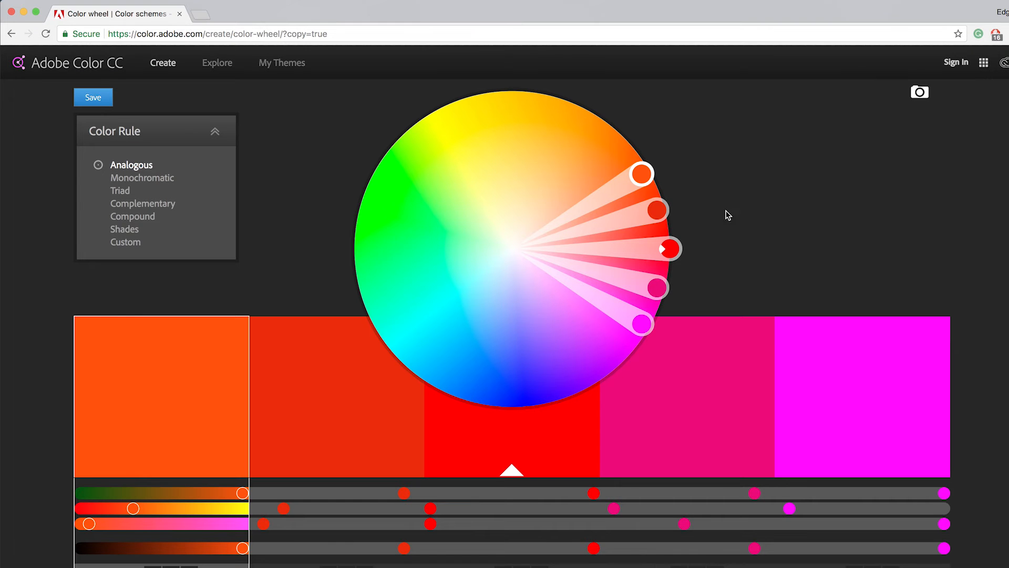
# Download the Four Elements theme from the "elements of earth" themes and open its Save to Library settings
pyautogui.scroll(-3, 756, 219)
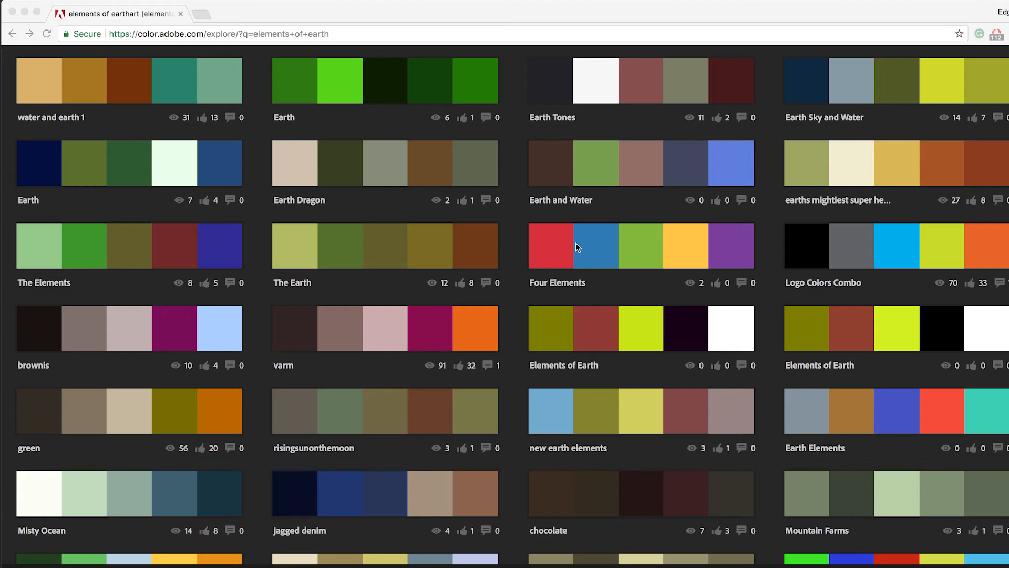
pyautogui.click(621, 267)
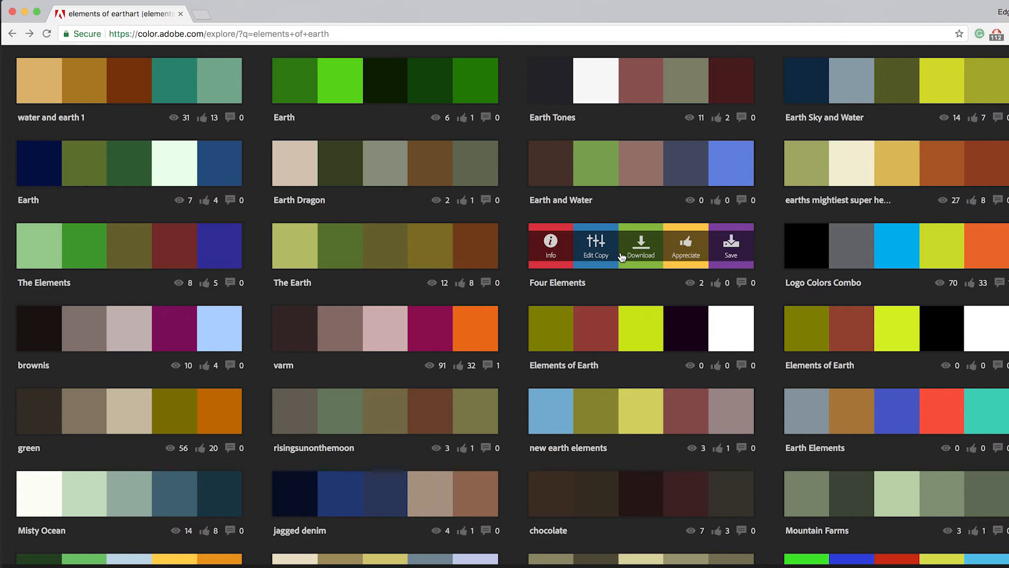
pyautogui.click(620, 251)
pyautogui.moveTo(620, 251)
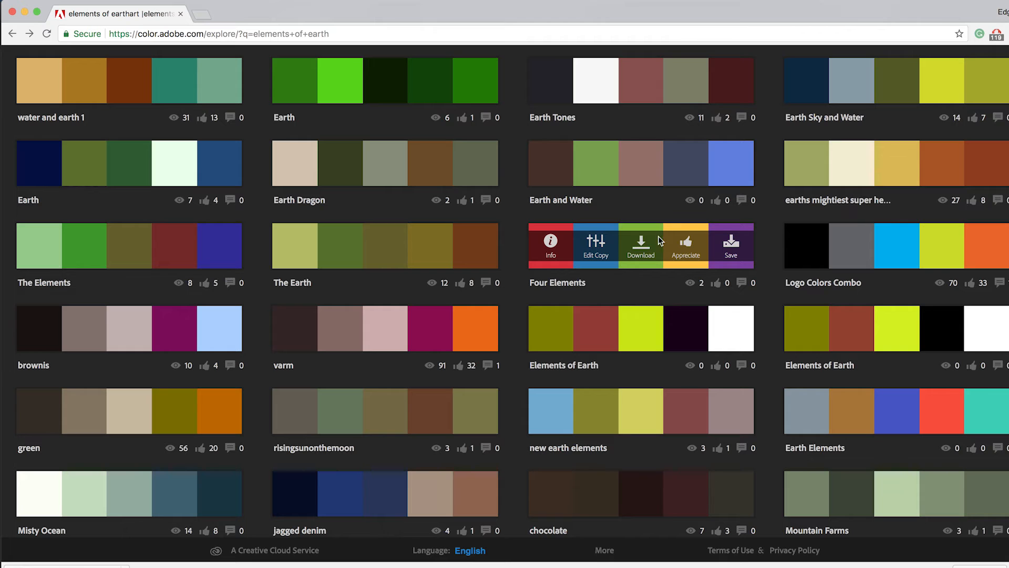
pyautogui.click(732, 251)
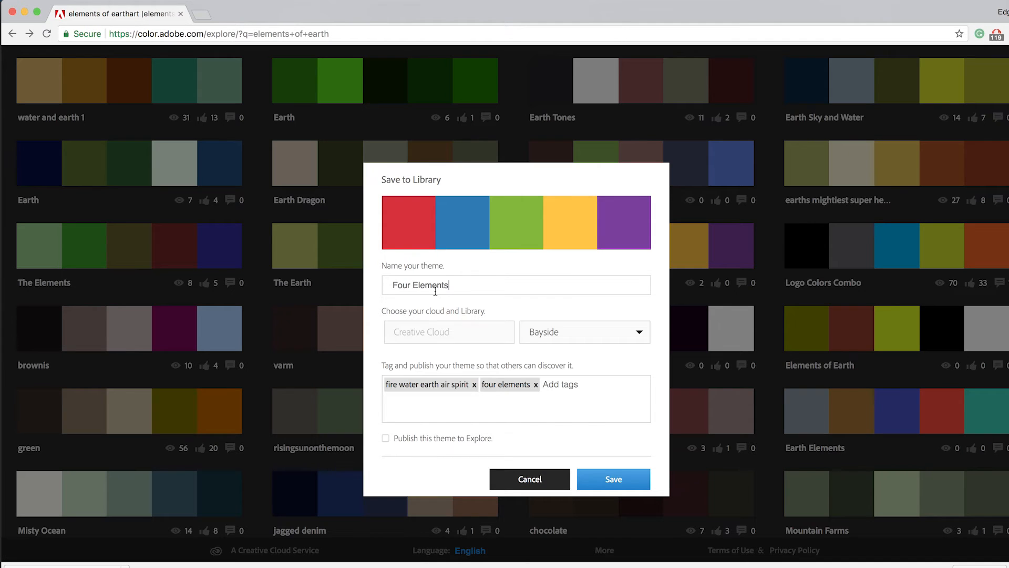
# Choose My Library as the destination and save the Four Elements theme there
pyautogui.click(536, 332)
pyautogui.click(560, 398)
pyautogui.click(563, 338)
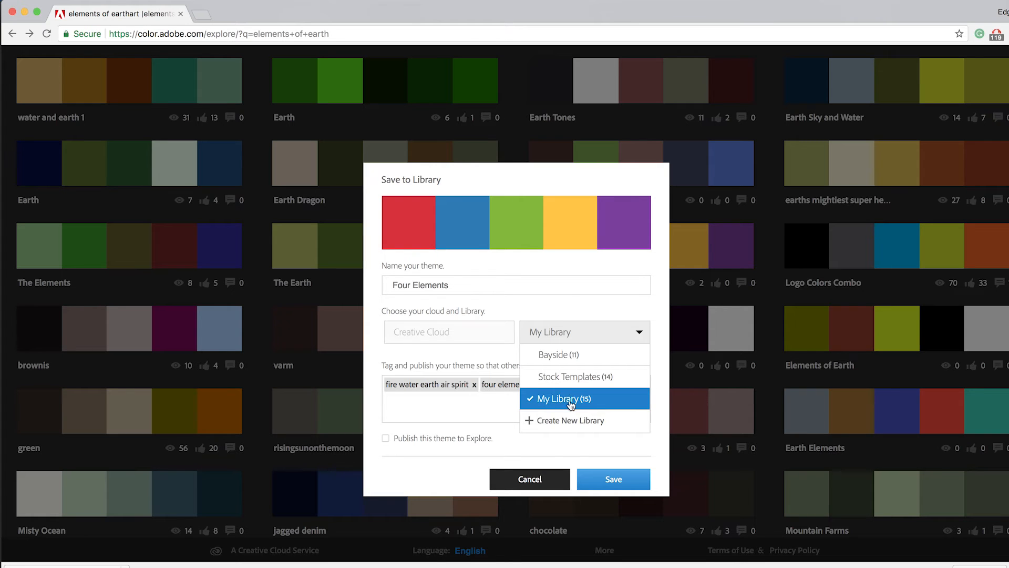
pyautogui.click(444, 473)
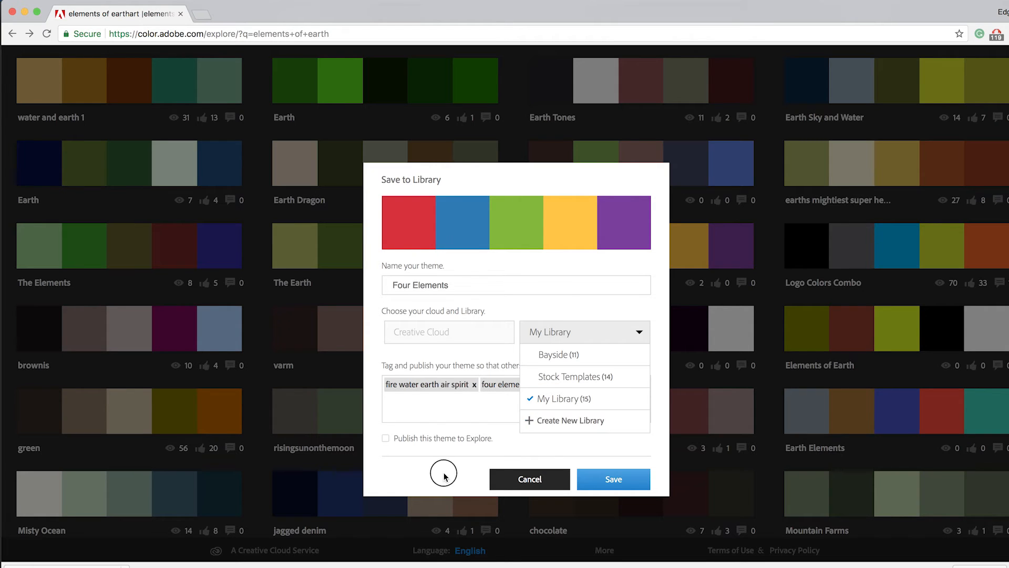
pyautogui.click(626, 476)
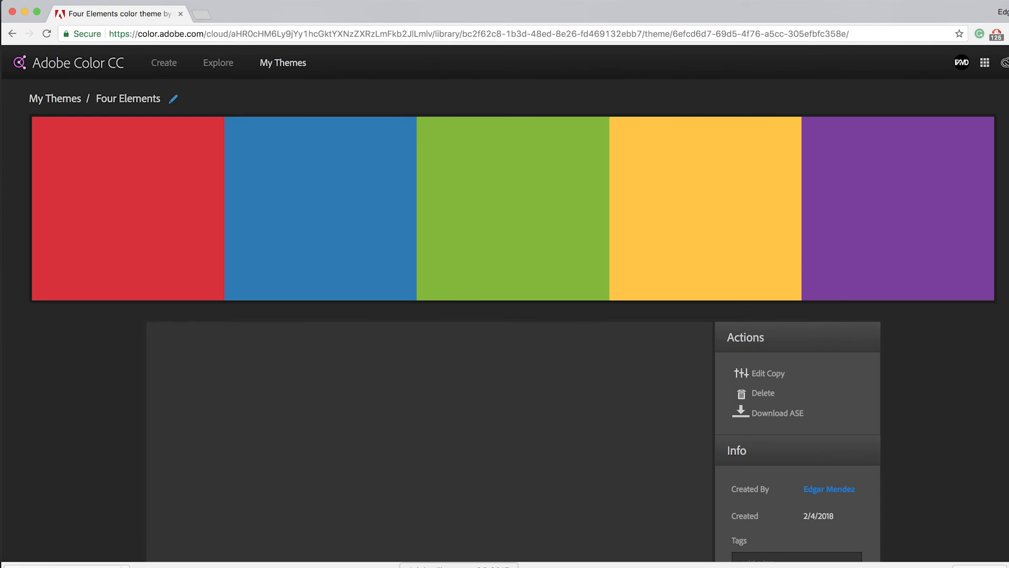
# Switch to Illustrator and fill the circle behind the flame icon with the red of the Four Elements library theme
pyautogui.click(459, 567)
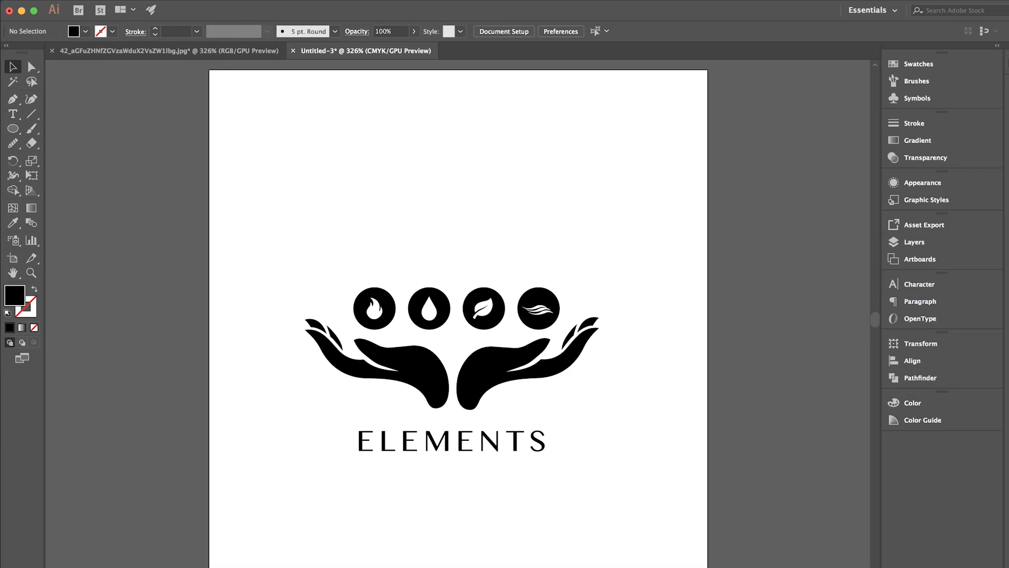
pyautogui.click(1003, 64)
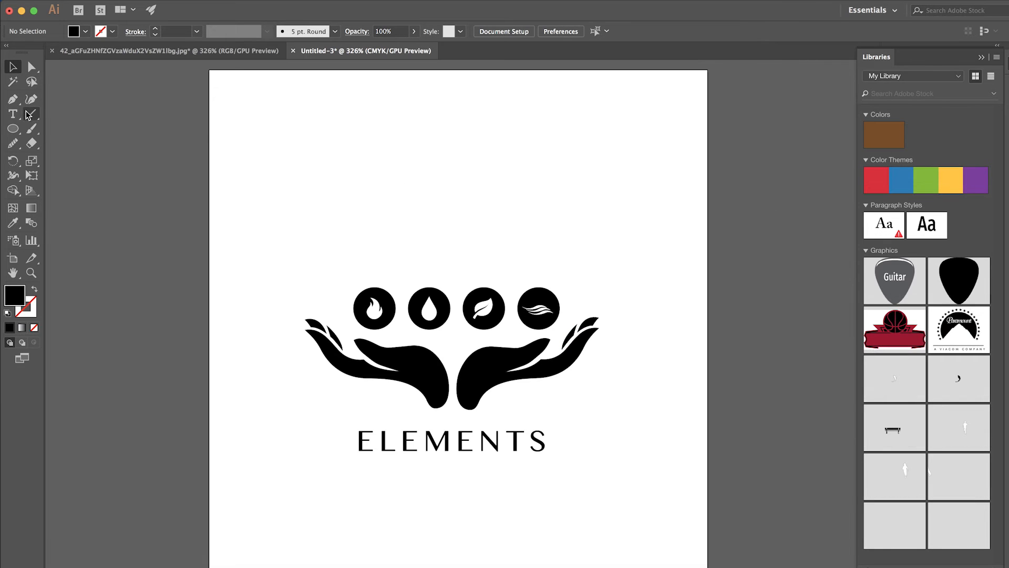
pyautogui.click(32, 67)
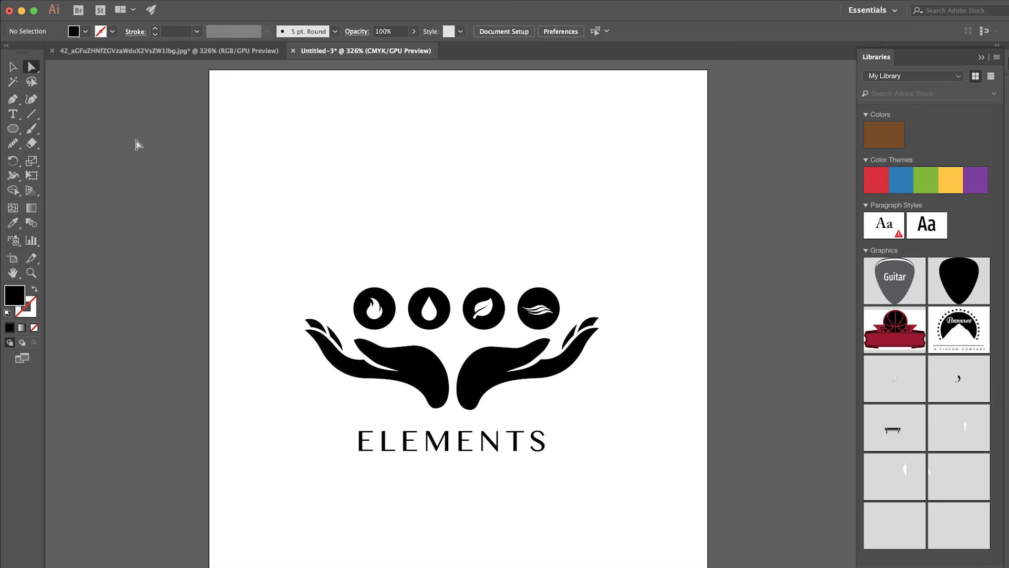
pyautogui.click(364, 307)
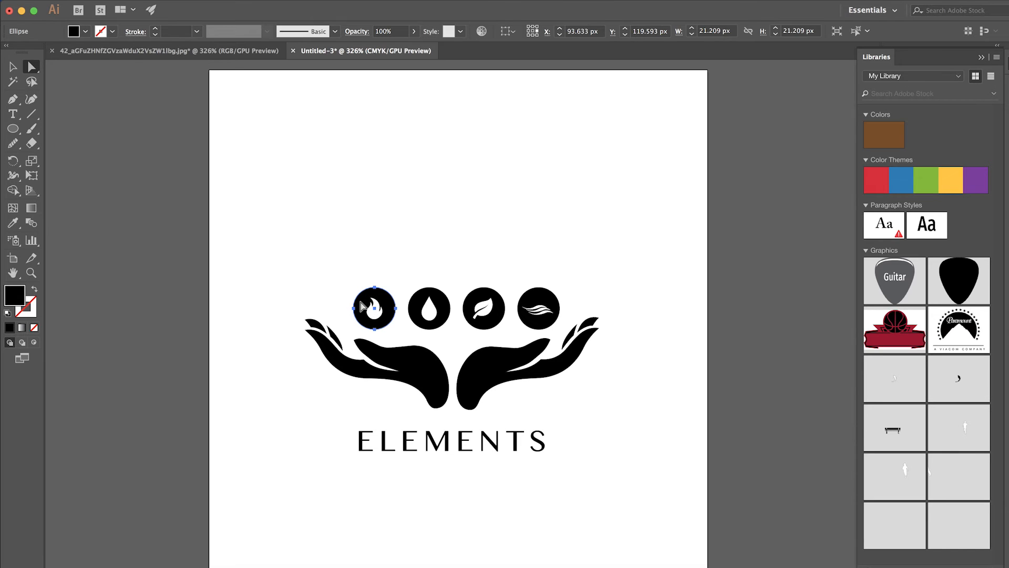
pyautogui.click(876, 181)
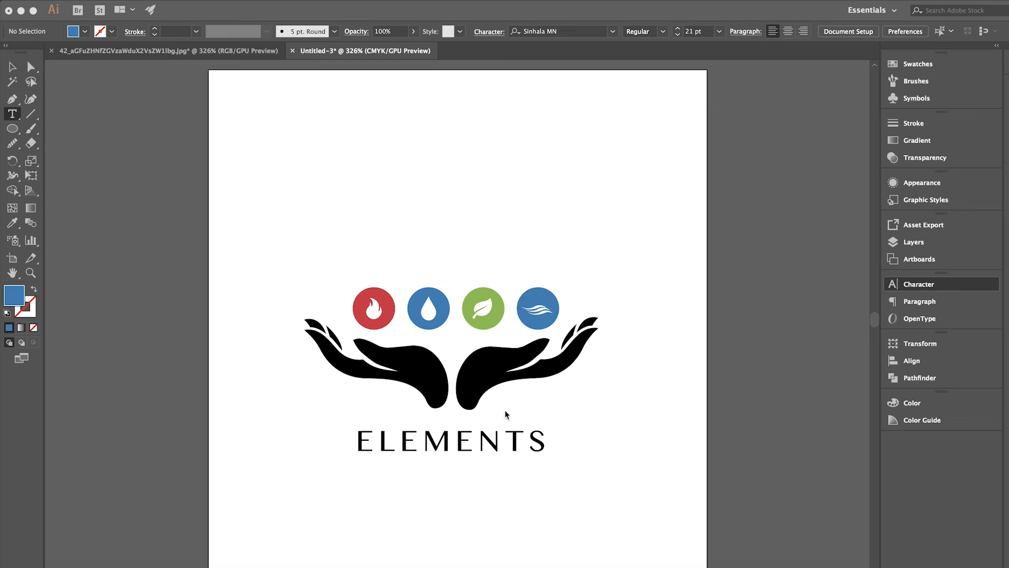
# Set the tracking of the ELEMENTS text to 145
pyautogui.press('super+t')
pyautogui.doubleClick(486, 437)
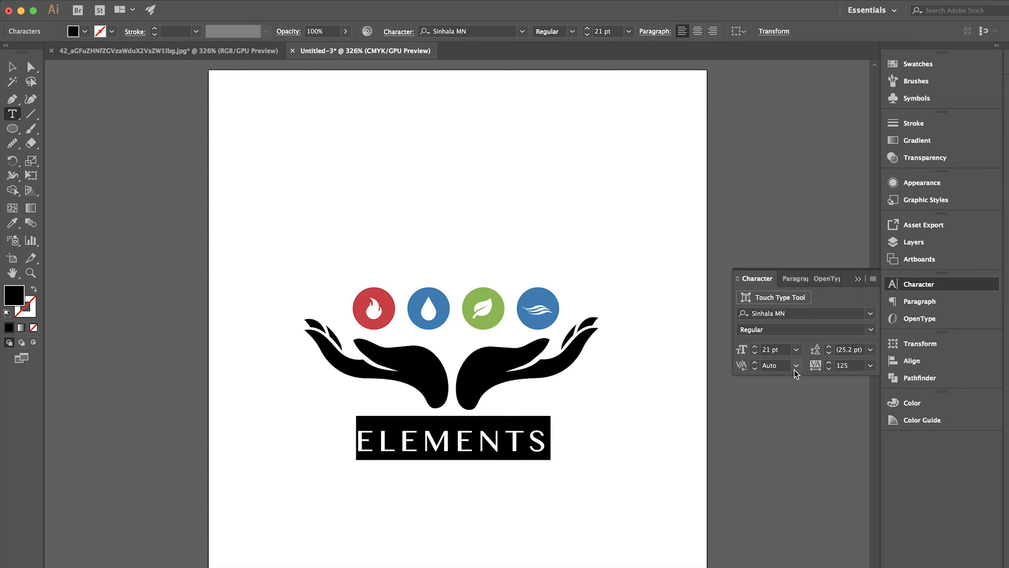
pyautogui.click(830, 362)
pyautogui.click(830, 362)
pyautogui.click(831, 362)
pyautogui.click(831, 362)
pyautogui.click(831, 362)
pyautogui.click(831, 363)
pyautogui.click(830, 362)
pyautogui.click(831, 362)
pyautogui.click(831, 362)
pyautogui.click(831, 362)
pyautogui.click(831, 362)
pyautogui.click(830, 363)
pyautogui.click(831, 362)
pyautogui.click(831, 363)
pyautogui.click(831, 362)
pyautogui.click(830, 363)
pyautogui.click(831, 362)
pyautogui.click(831, 362)
pyautogui.click(831, 363)
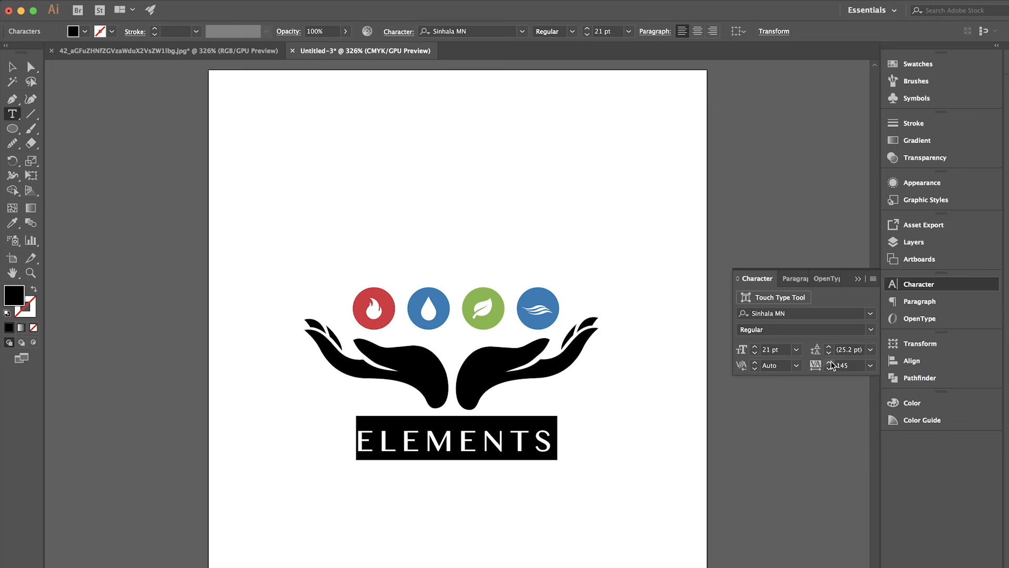
# Set the font size of the ELEMENTS text to 25 pt and recentre the text beneath the two hands
pyautogui.click(755, 346)
pyautogui.click(755, 346)
pyautogui.click(755, 347)
pyautogui.click(755, 346)
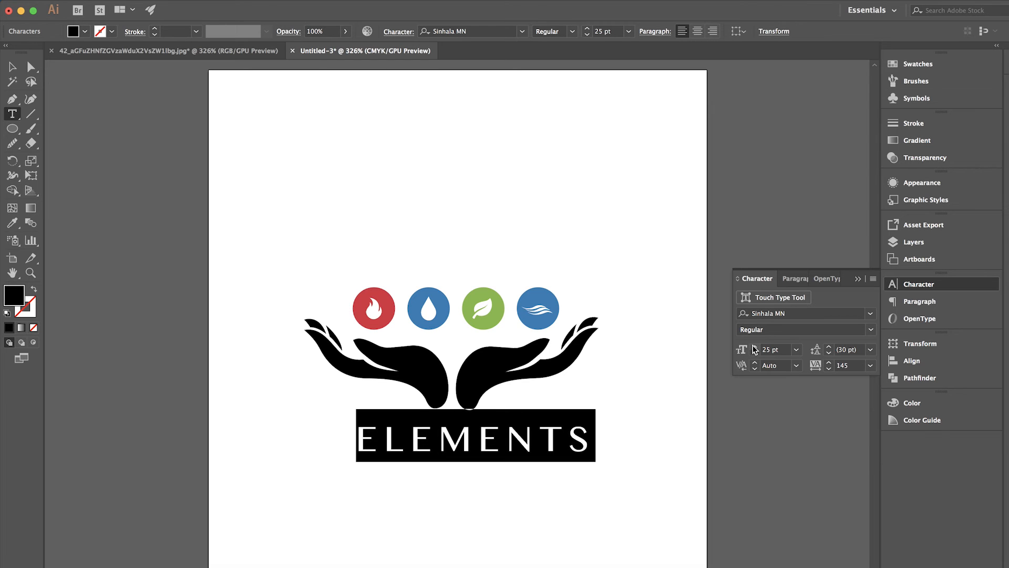
pyautogui.click(12, 66)
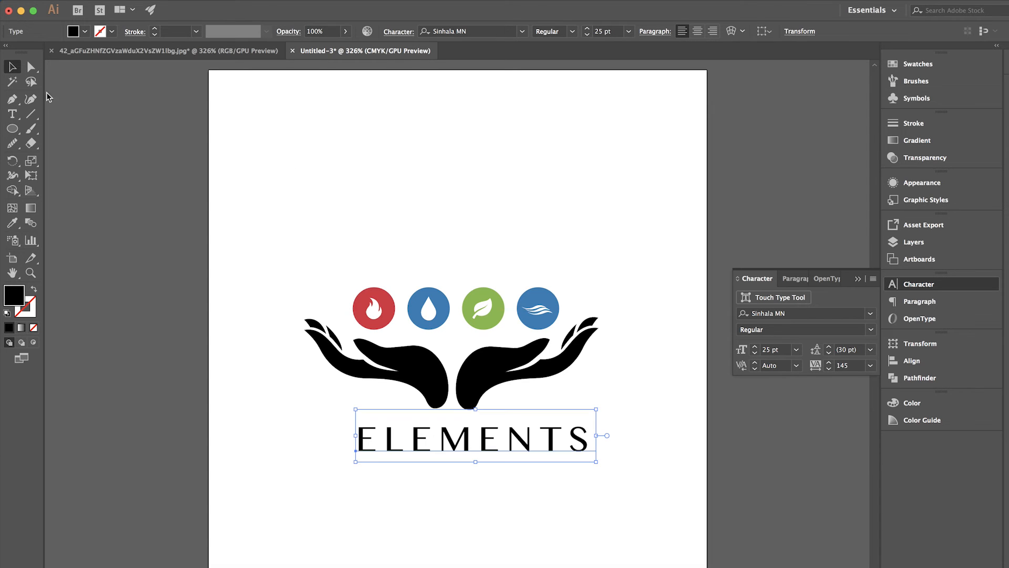
pyautogui.moveTo(529, 446); pyautogui.dragTo(507, 444)
pyautogui.click(607, 428)
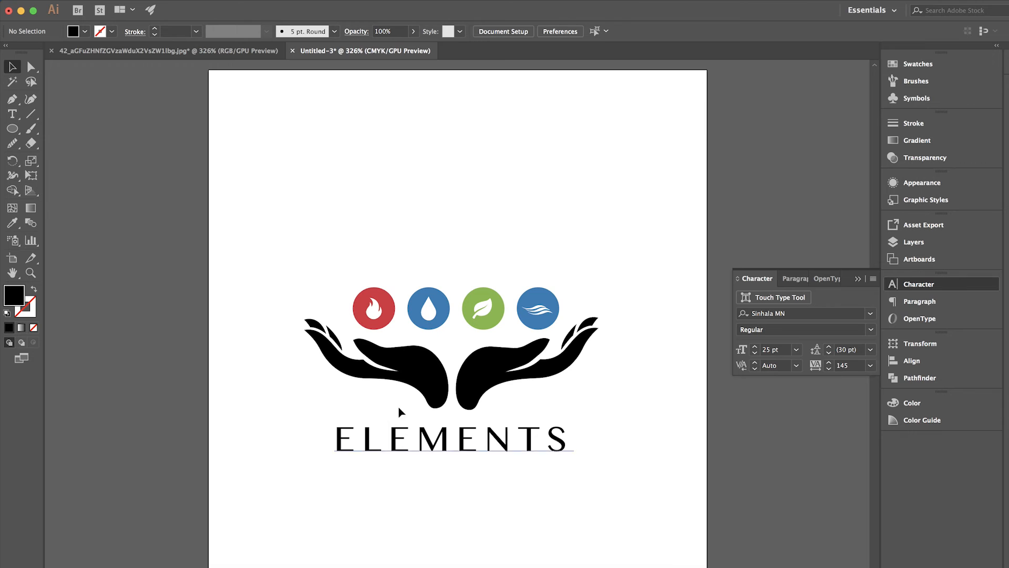
# Group the four coloured circles together with their element icons, and deselect the group
pyautogui.moveTo(329, 269); pyautogui.dragTo(566, 322)
pyautogui.press('super')
pyautogui.press('super+g')
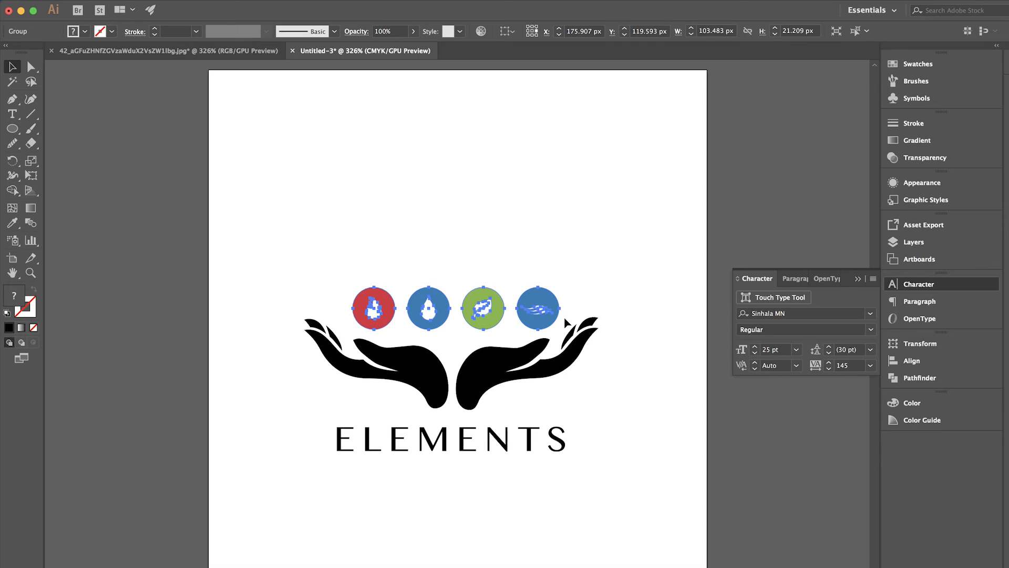
pyautogui.click(565, 322)
pyautogui.click(551, 293)
pyautogui.click(534, 266)
# Align the icon group, the hands and the ELEMENTS text to their horizontal centres, and deselect everything
pyautogui.moveTo(292, 237); pyautogui.dragTo(594, 468)
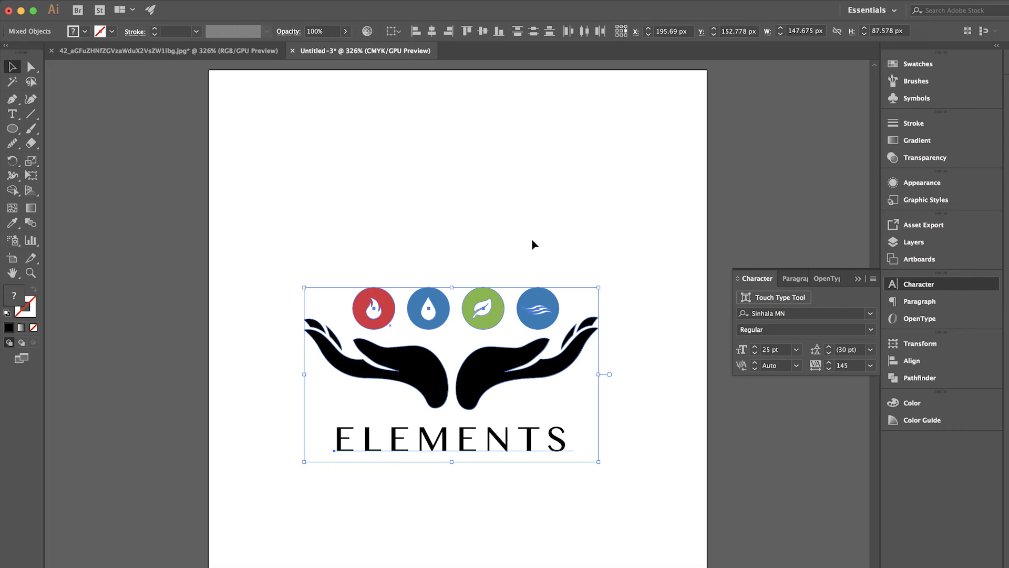
pyautogui.click(432, 32)
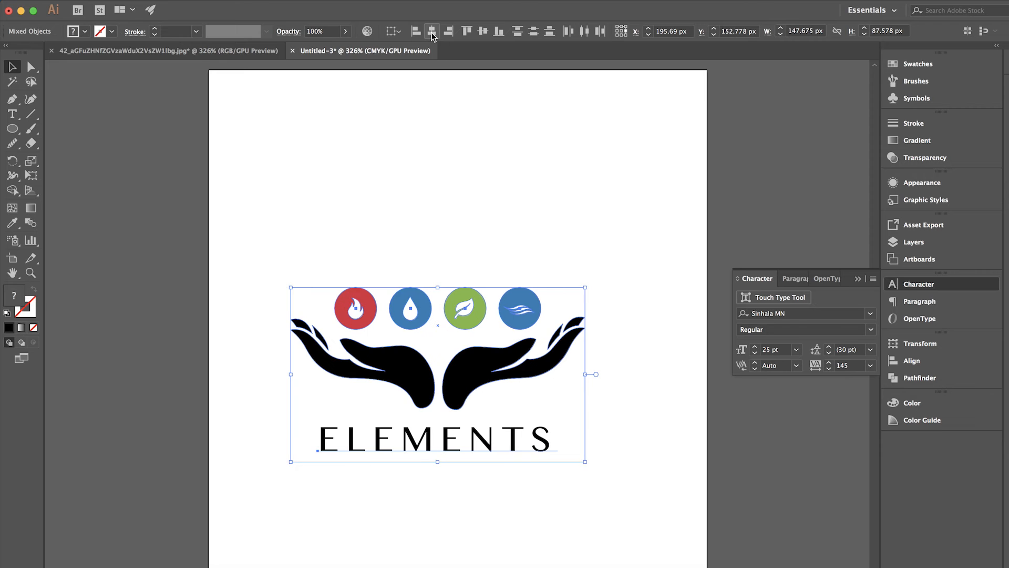
pyautogui.click(473, 277)
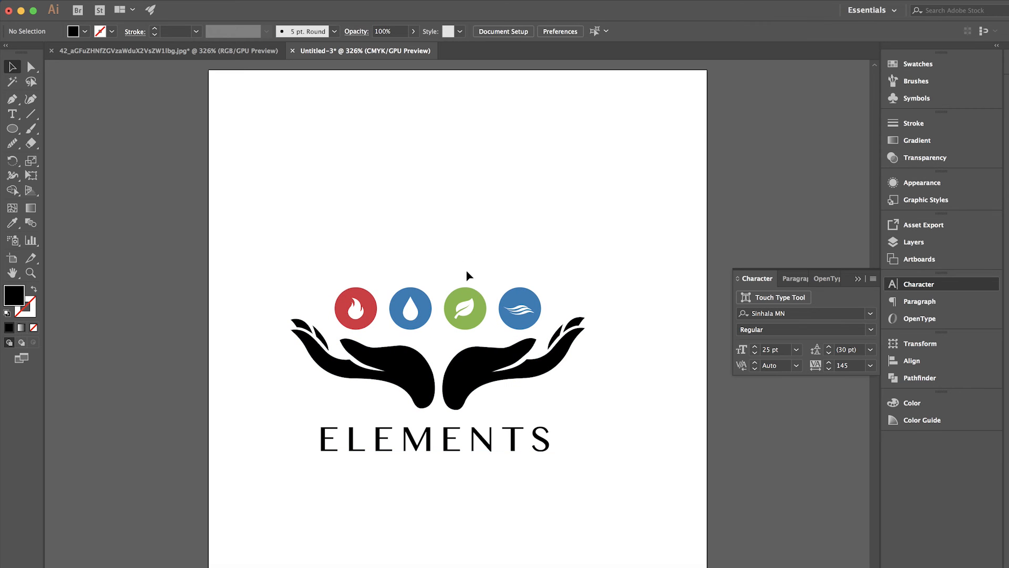
pyautogui.moveTo(293, 243); pyautogui.dragTo(477, 390)
pyautogui.click(584, 240)
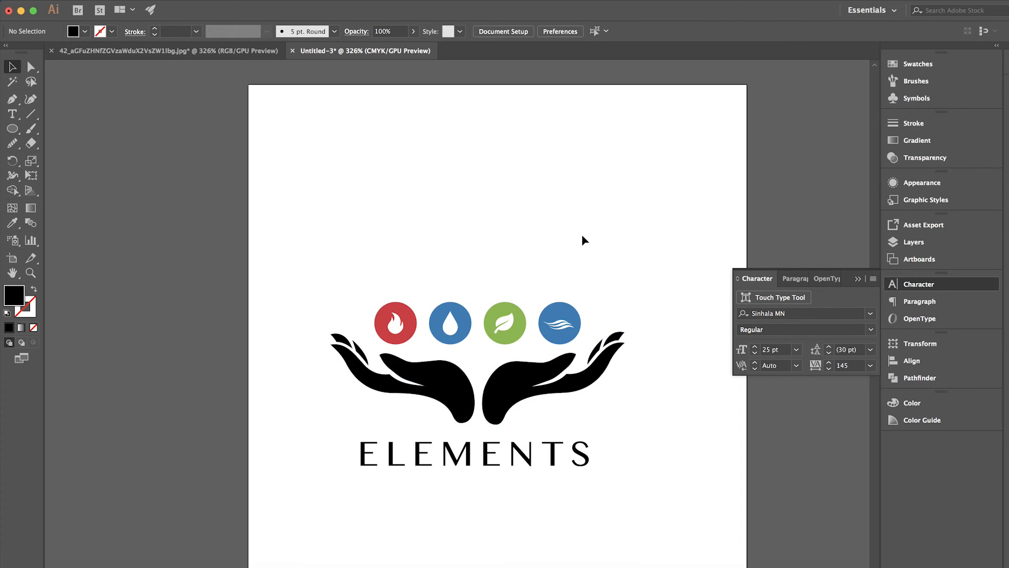